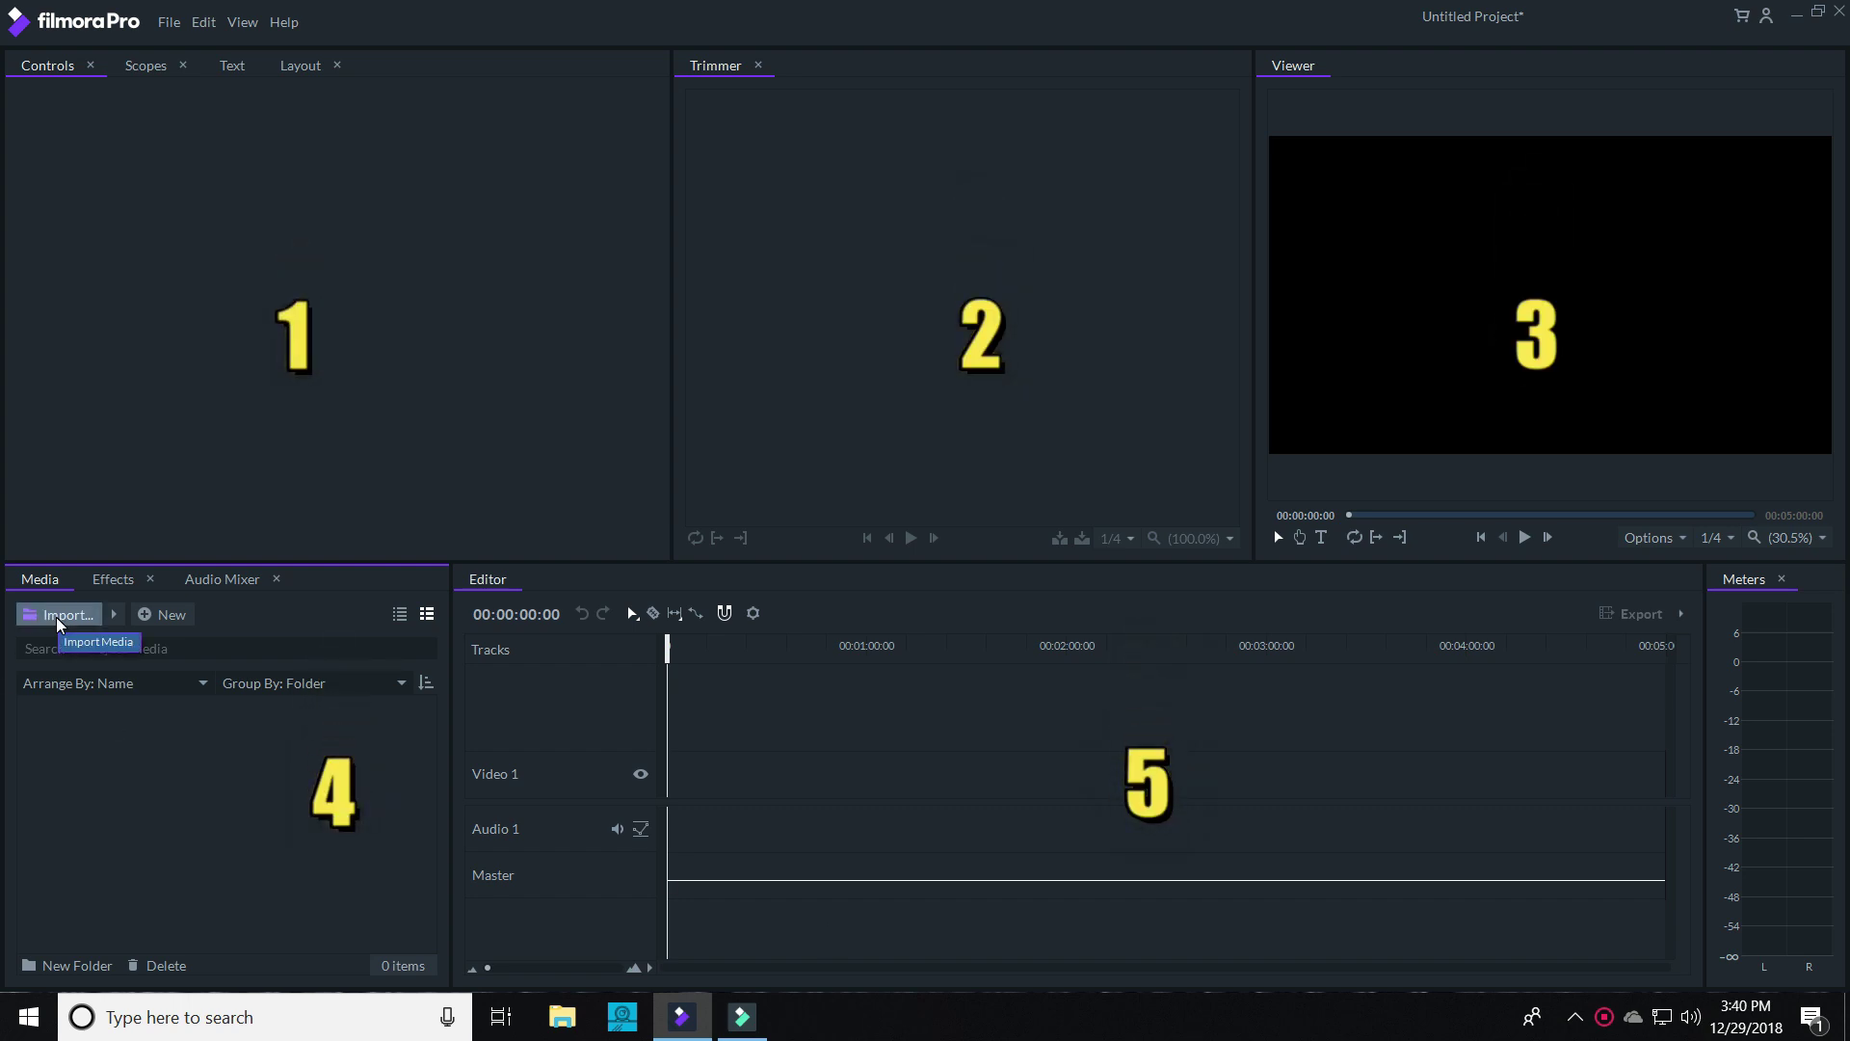
Import the video VID_20181229_134309 from the Desktop into the project media.
{"action": "left_click", "coordinate": [59, 623]}
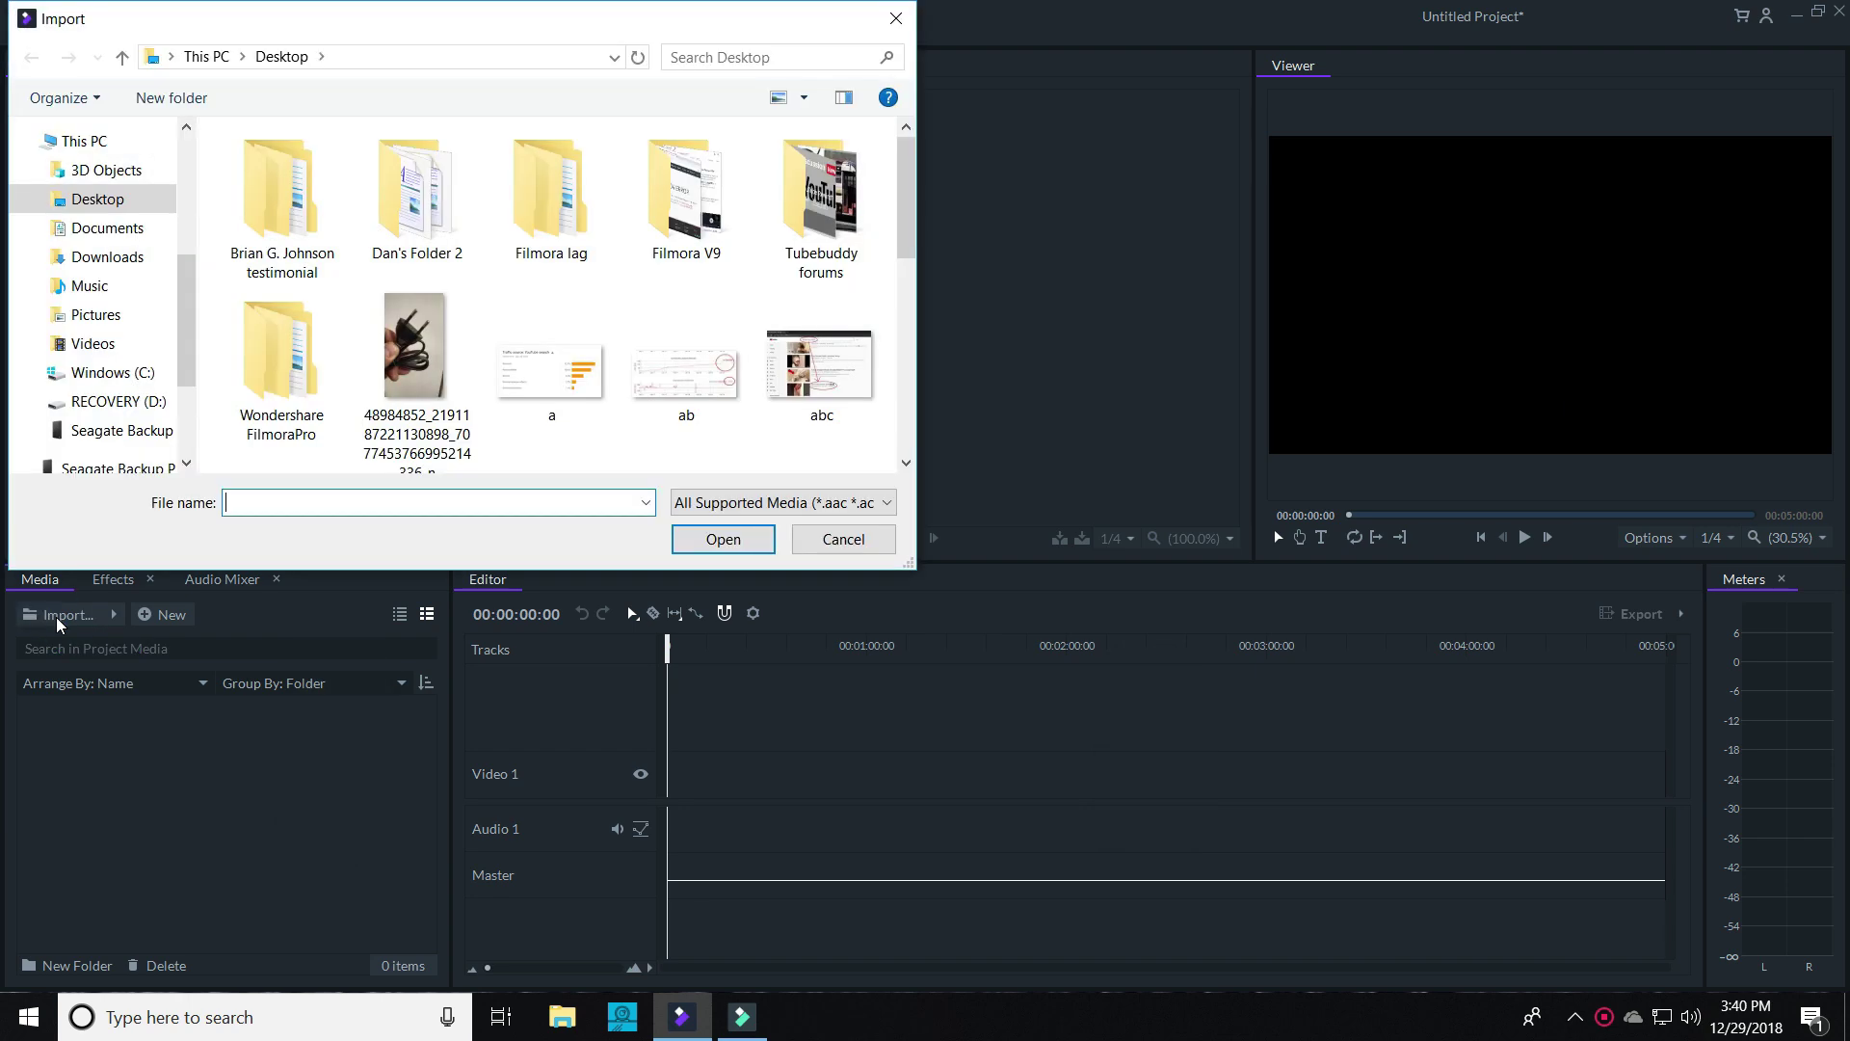
{"action": "scroll", "coordinate": [459, 168], "scroll_direction": "down", "scroll_amount": 5}
{"action": "double_click", "coordinate": [824, 410]}
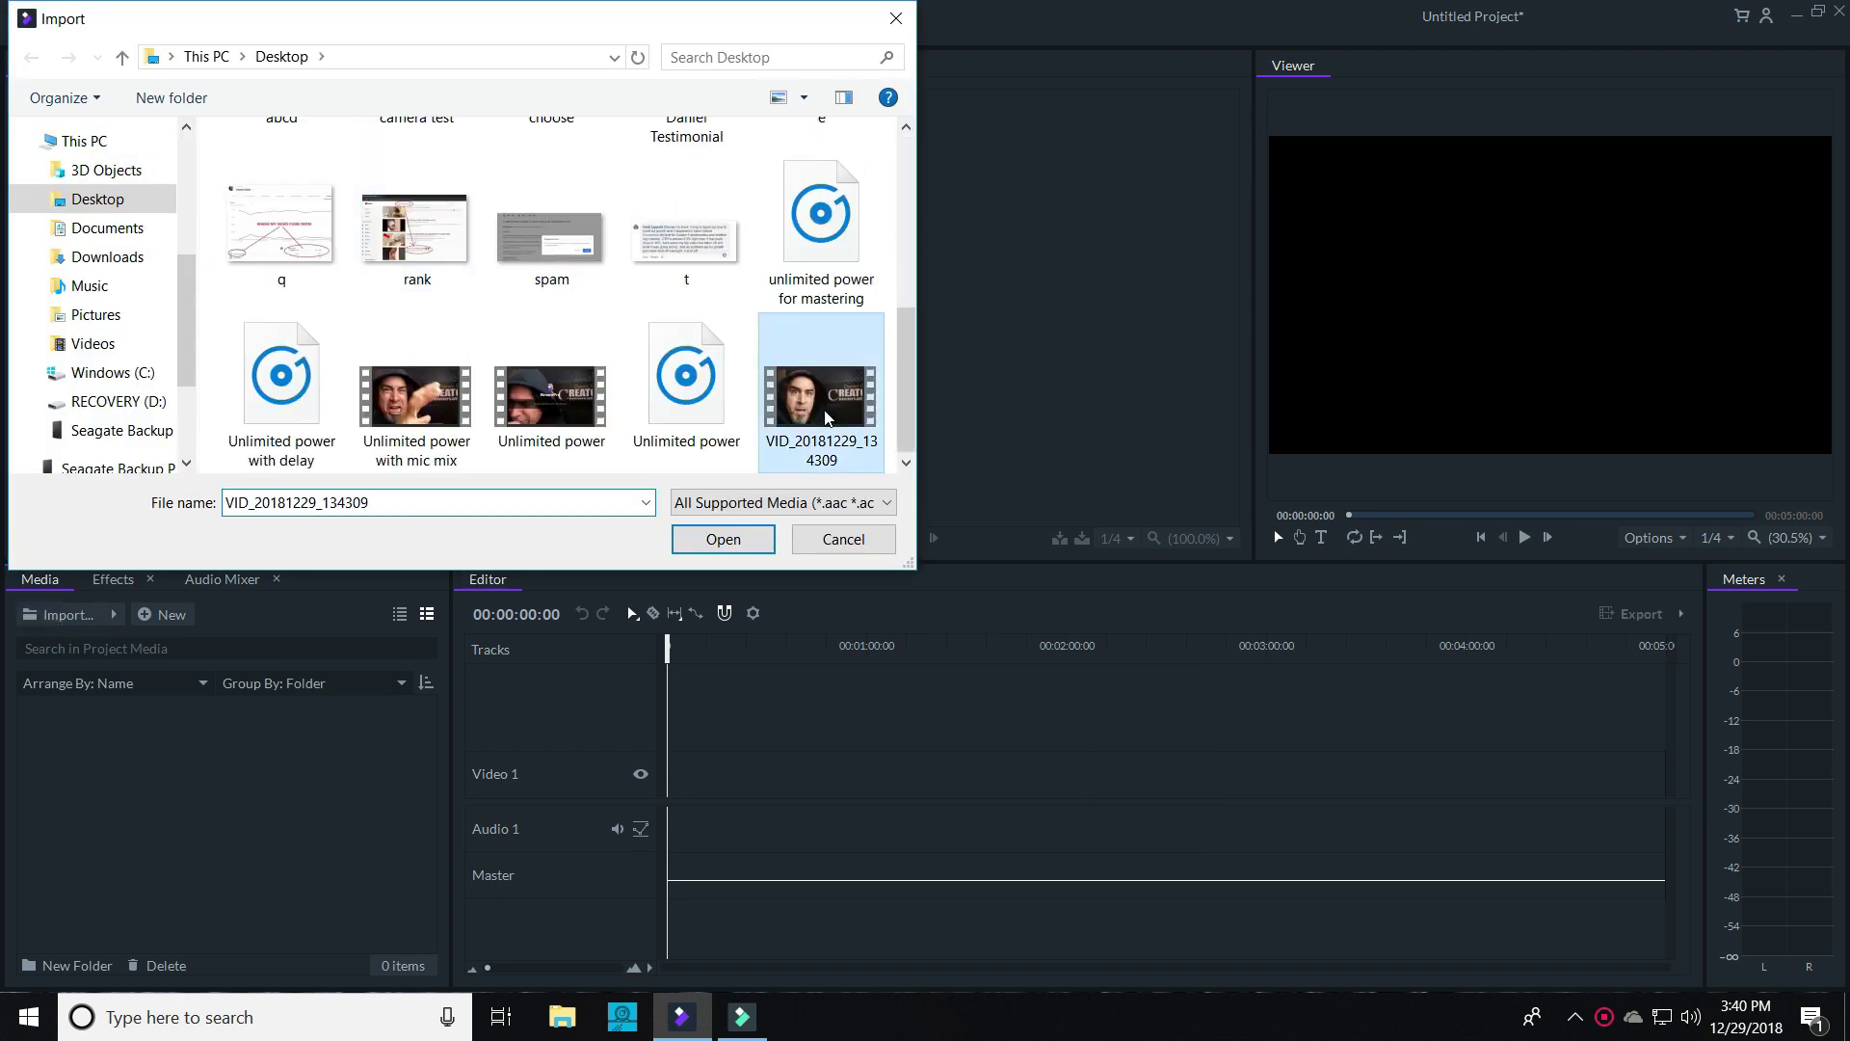
Trim the imported video from in point 00;01;15;28 to out point 00;01;23;05 and place that section on the timeline.
{"action": "left_click", "coordinate": [913, 538]}
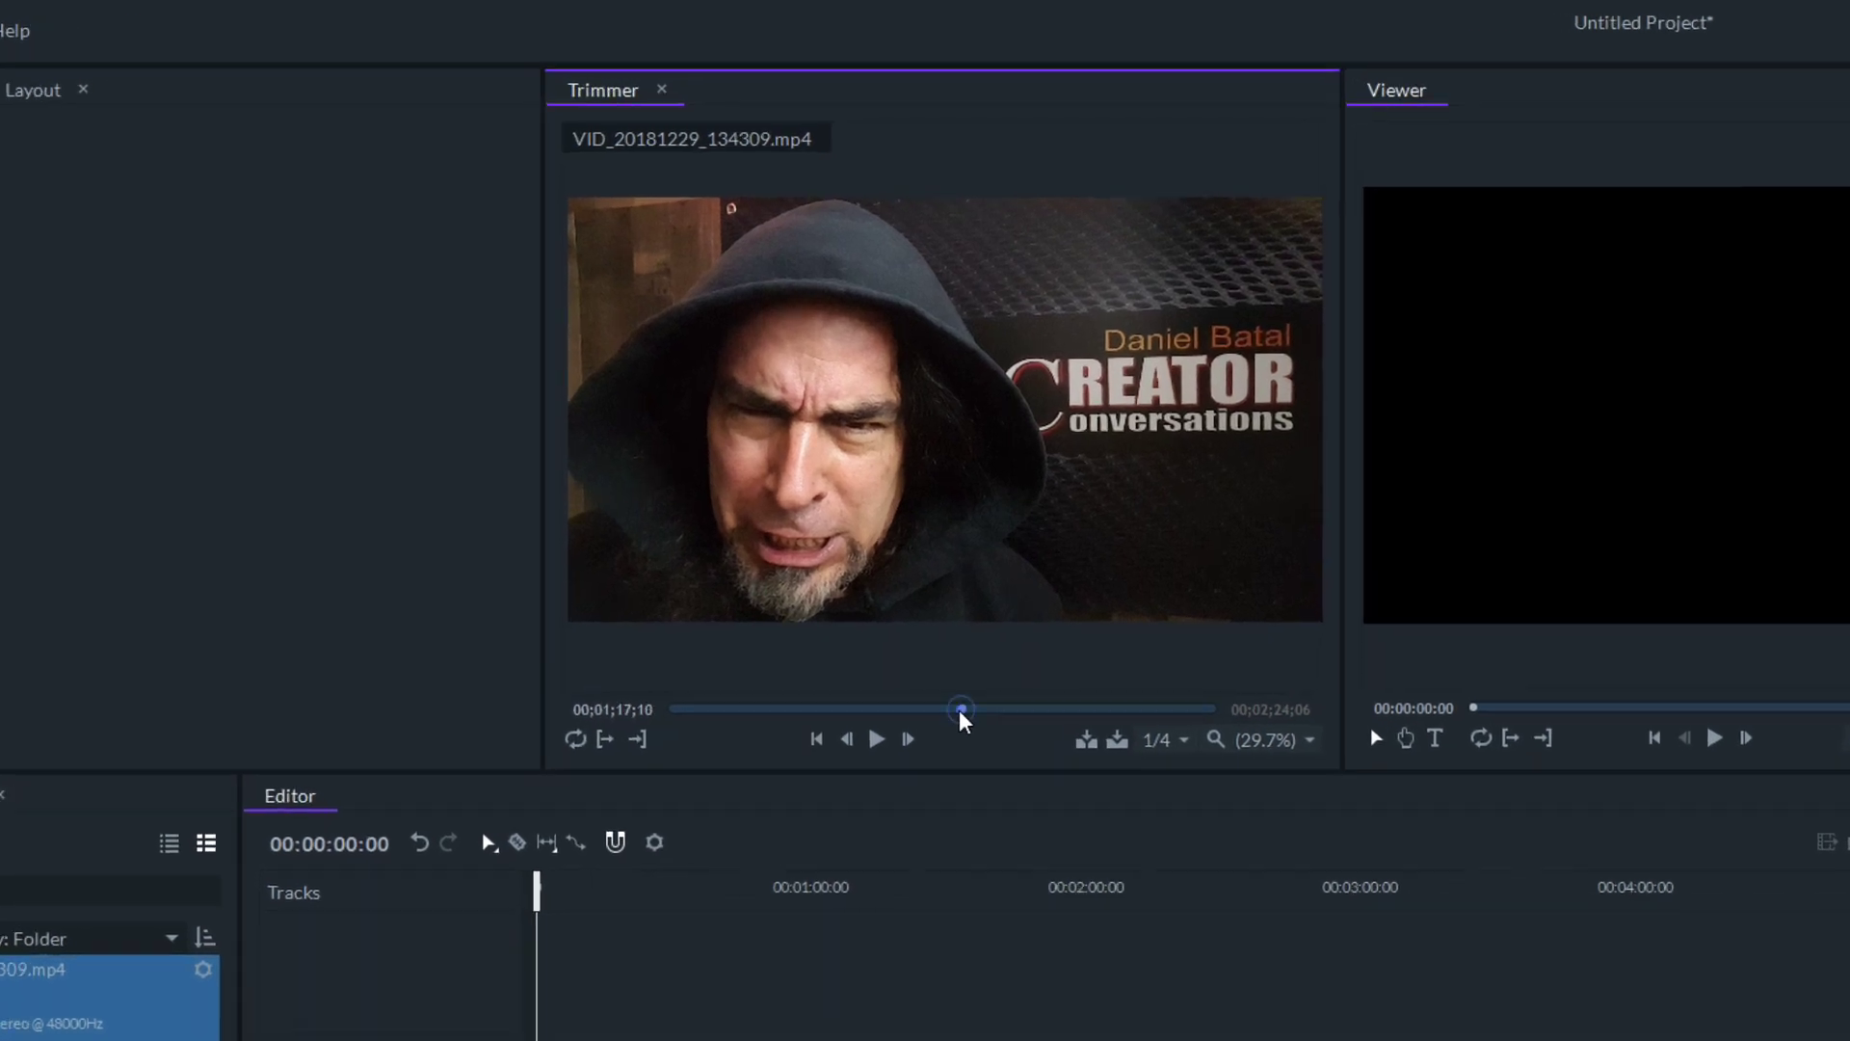
{"action": "left_click", "coordinate": [973, 516]}
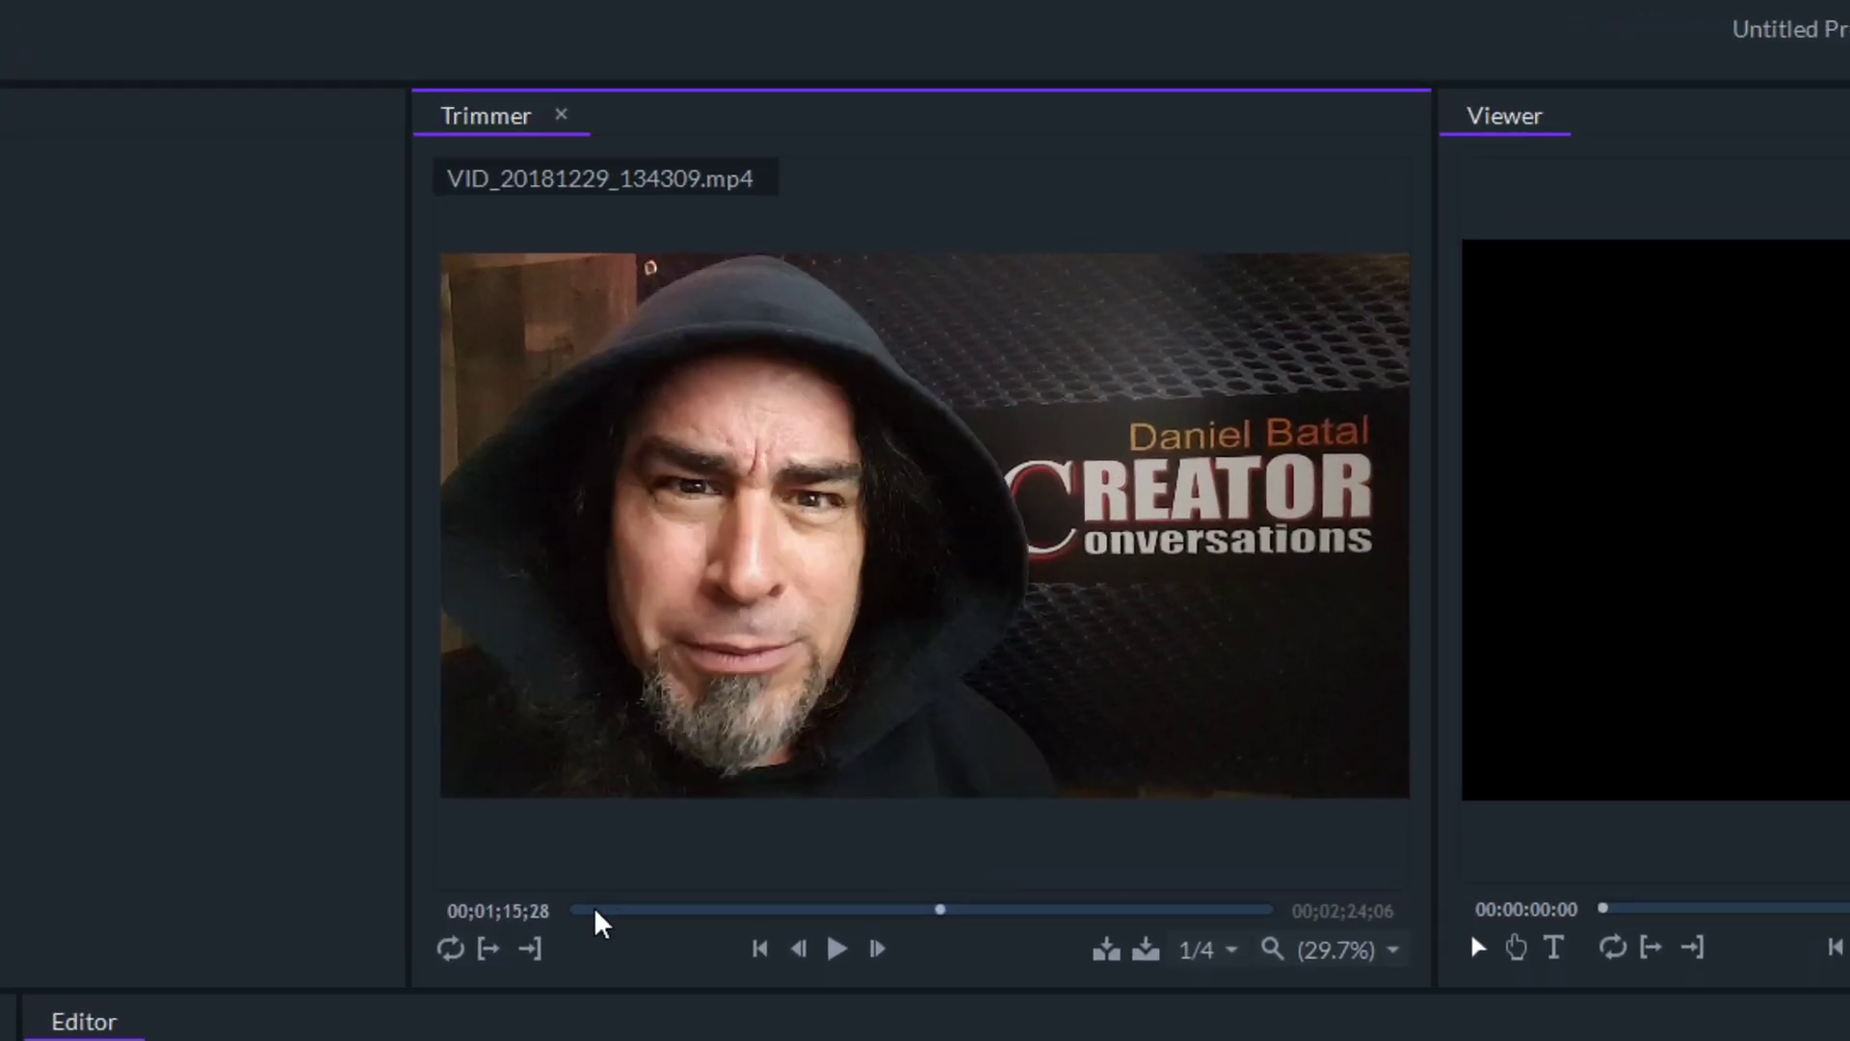
{"action": "left_click", "coordinate": [487, 951]}
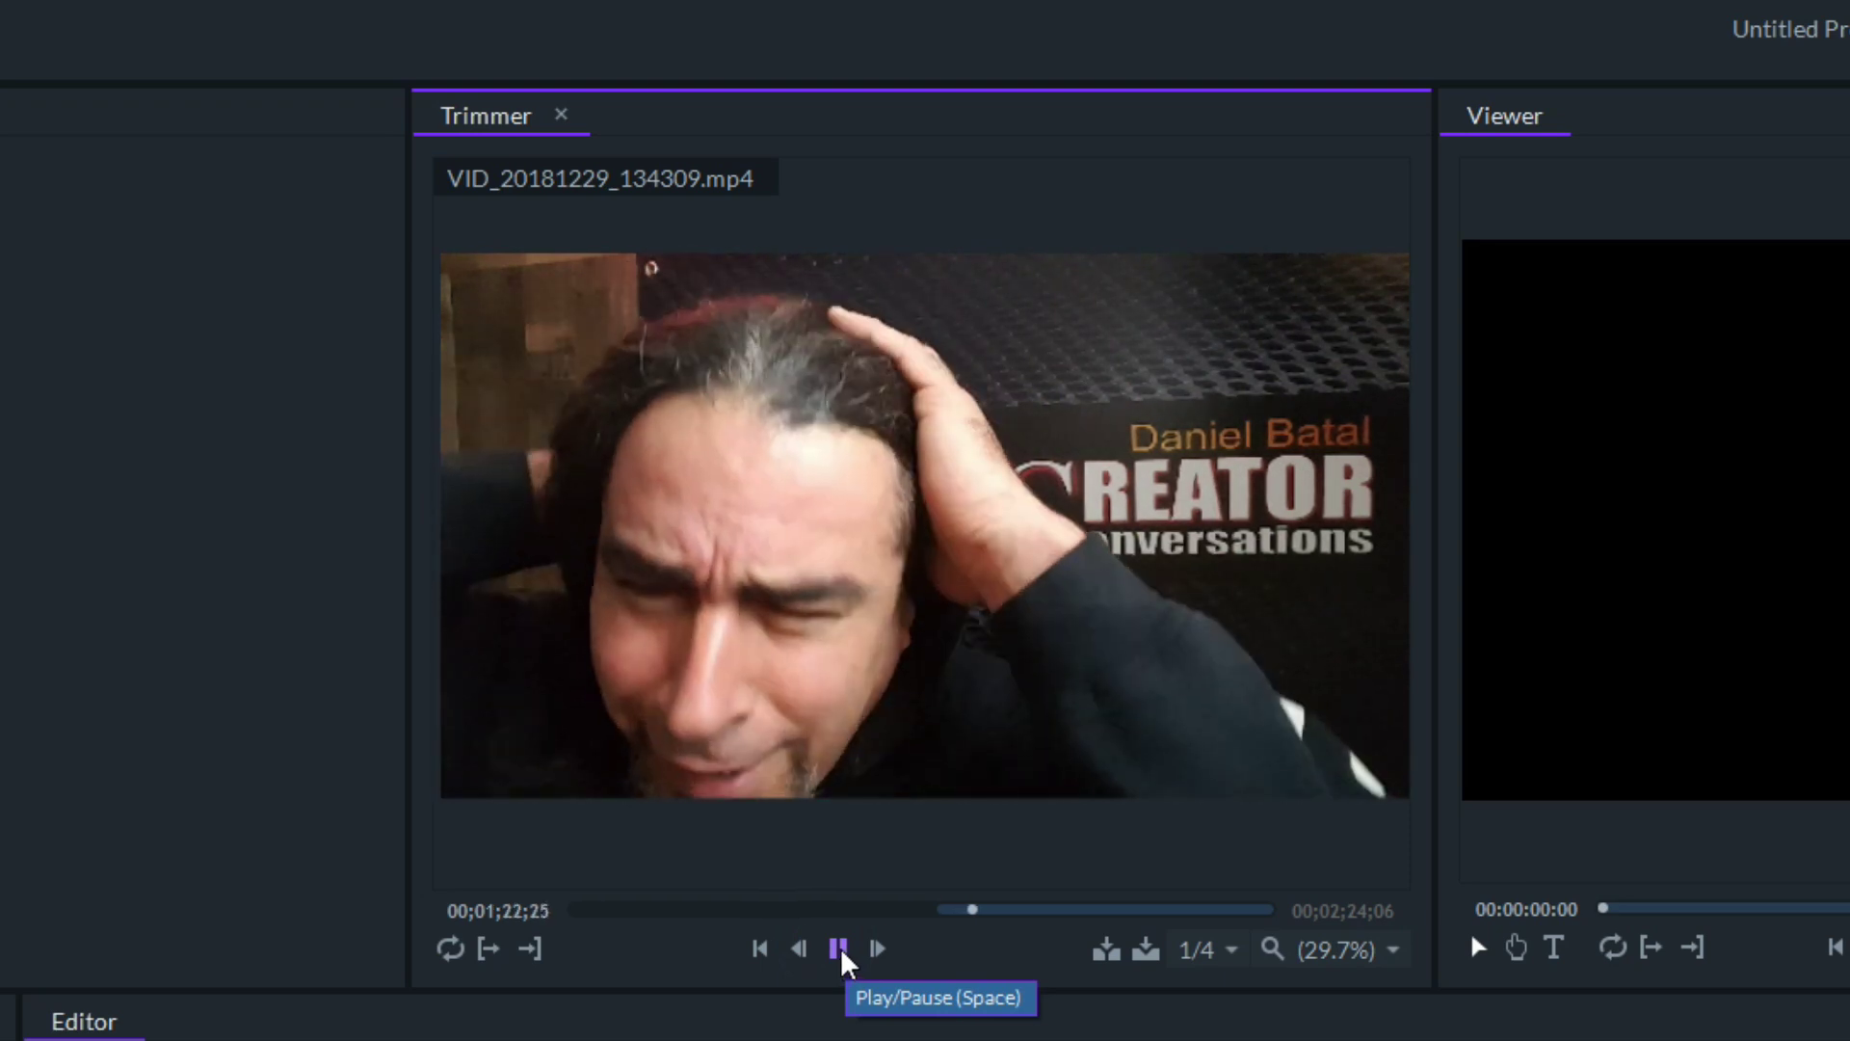
{"action": "left_click", "coordinate": [839, 950]}
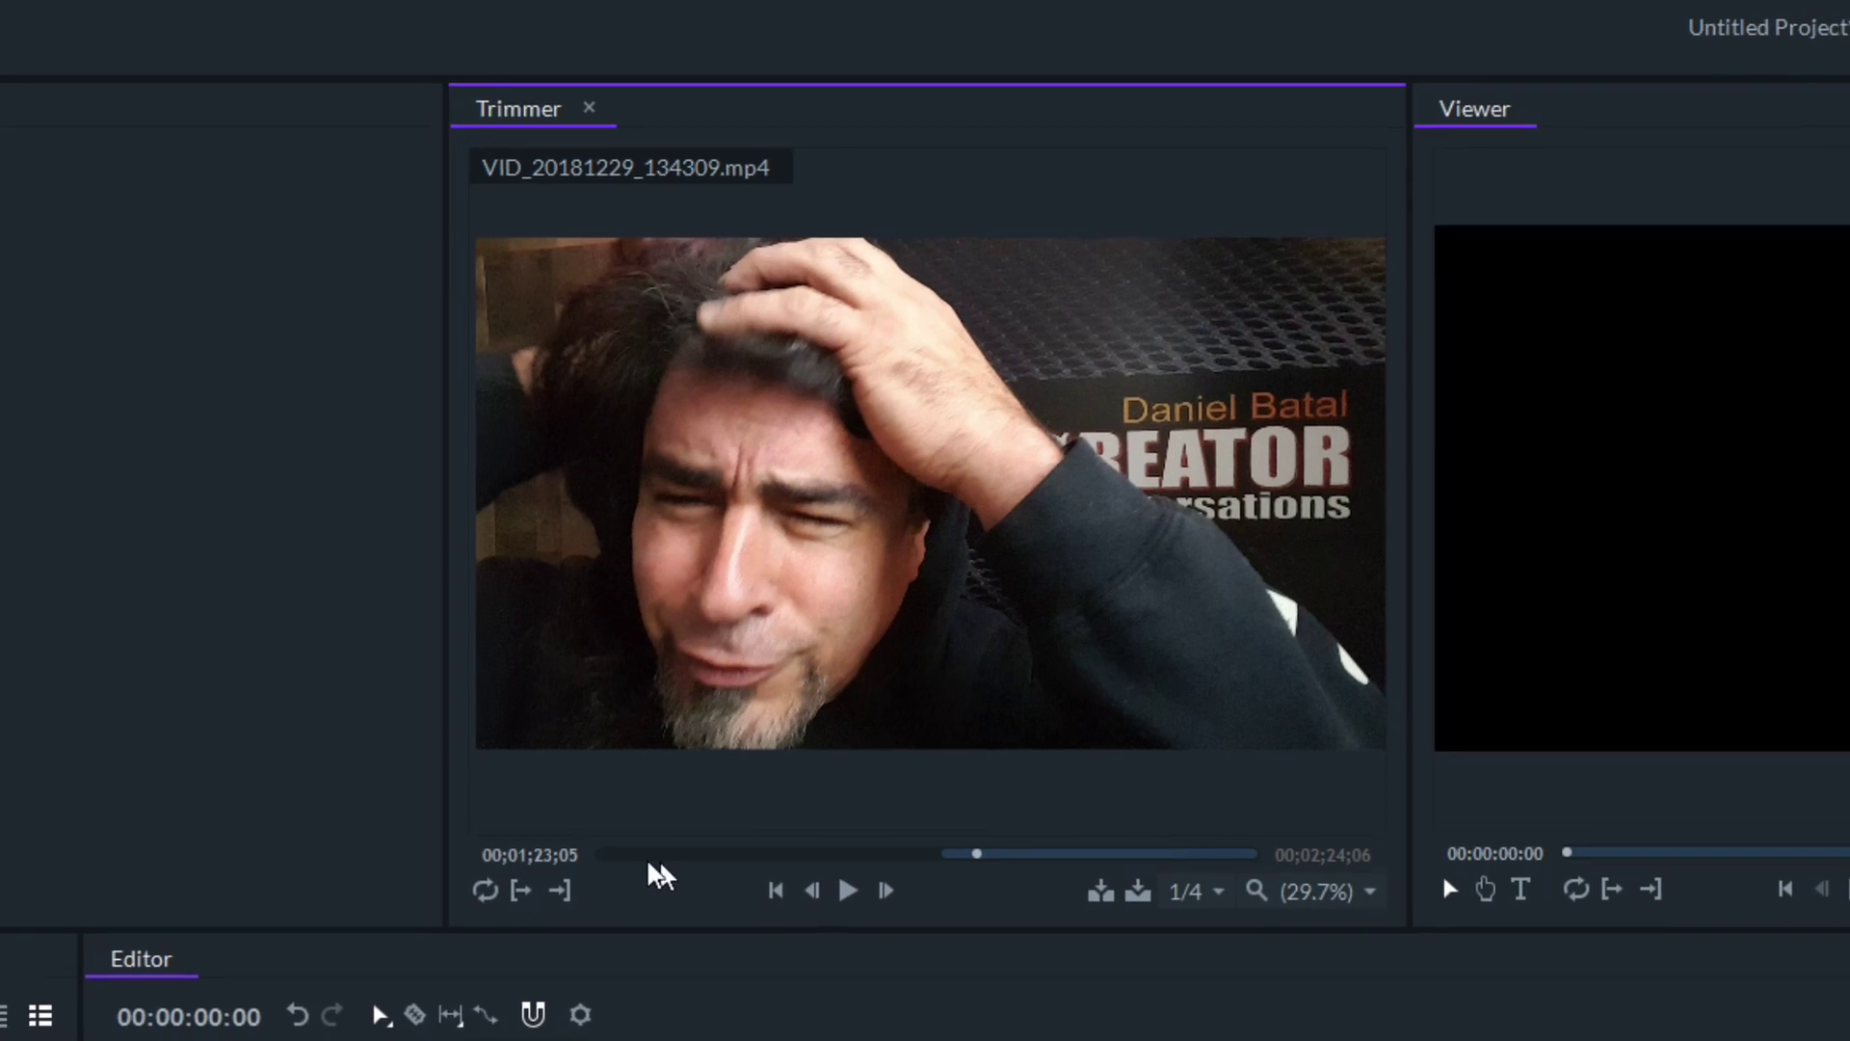
{"action": "left_click", "coordinate": [597, 821]}
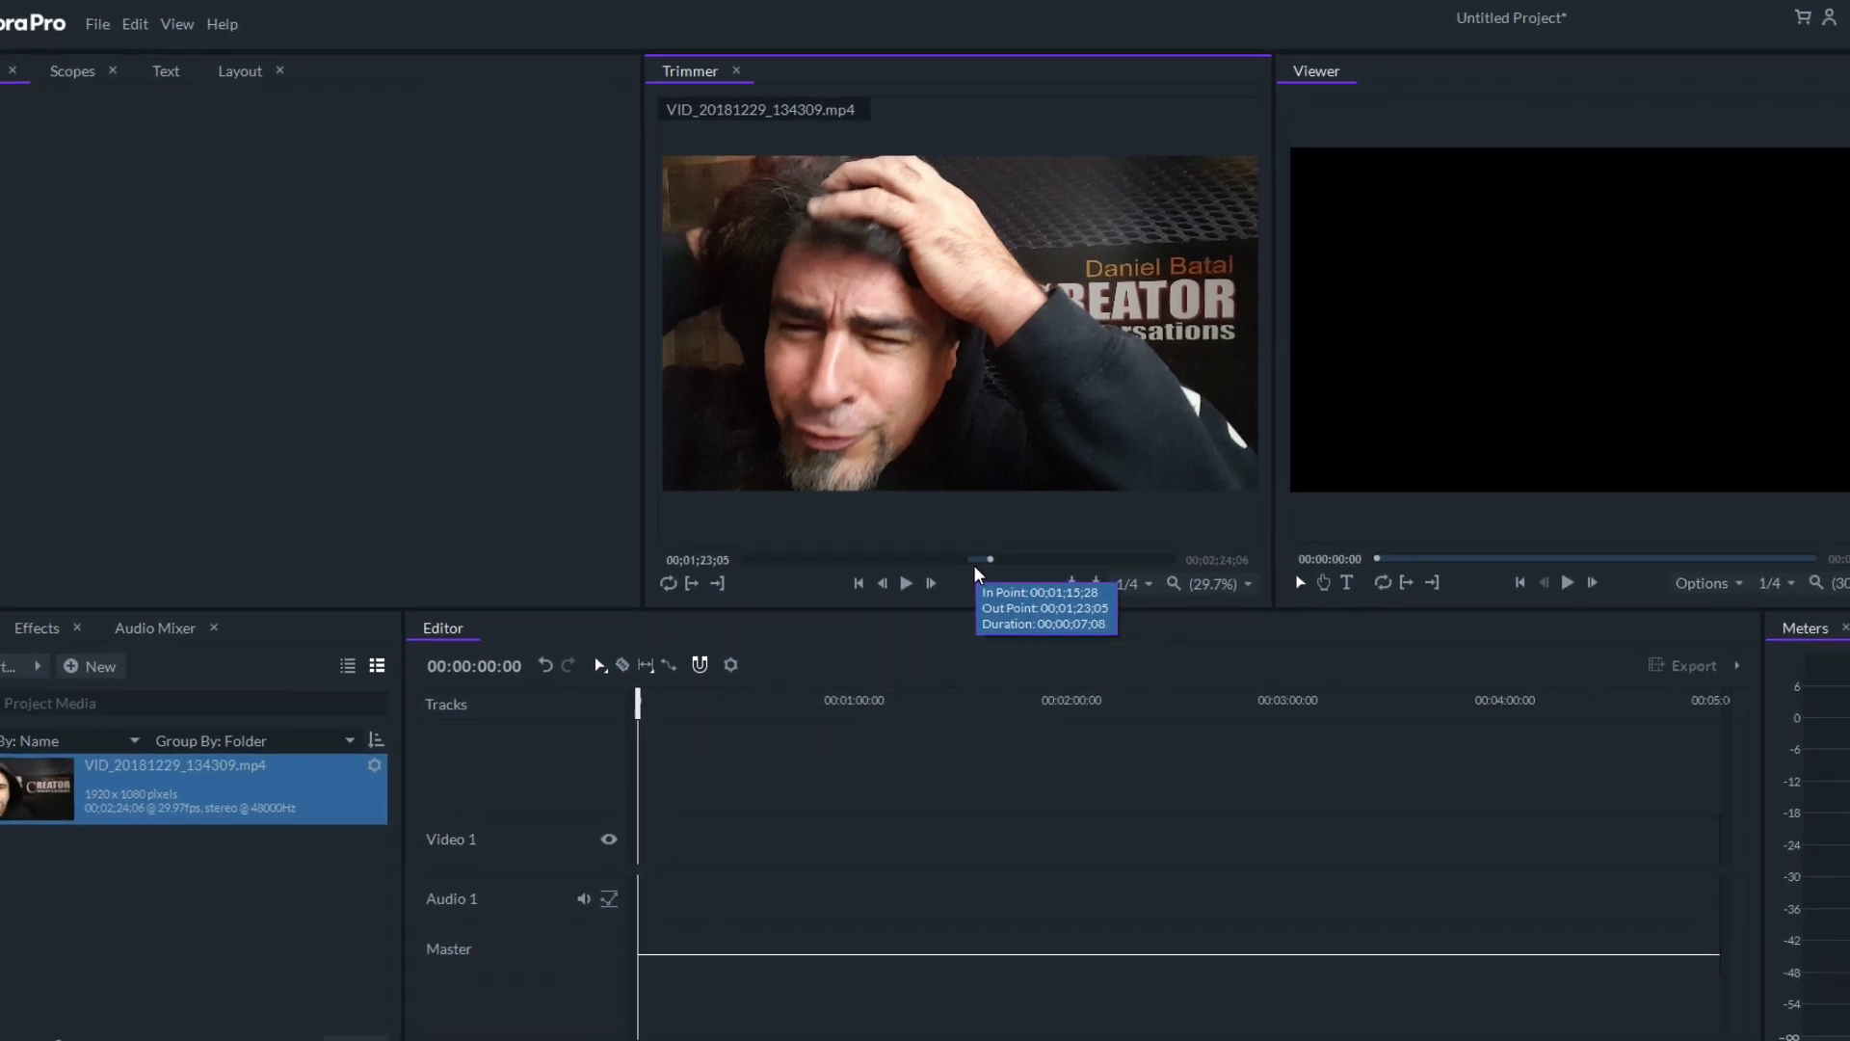
{"action": "left_click", "coordinate": [1092, 552]}
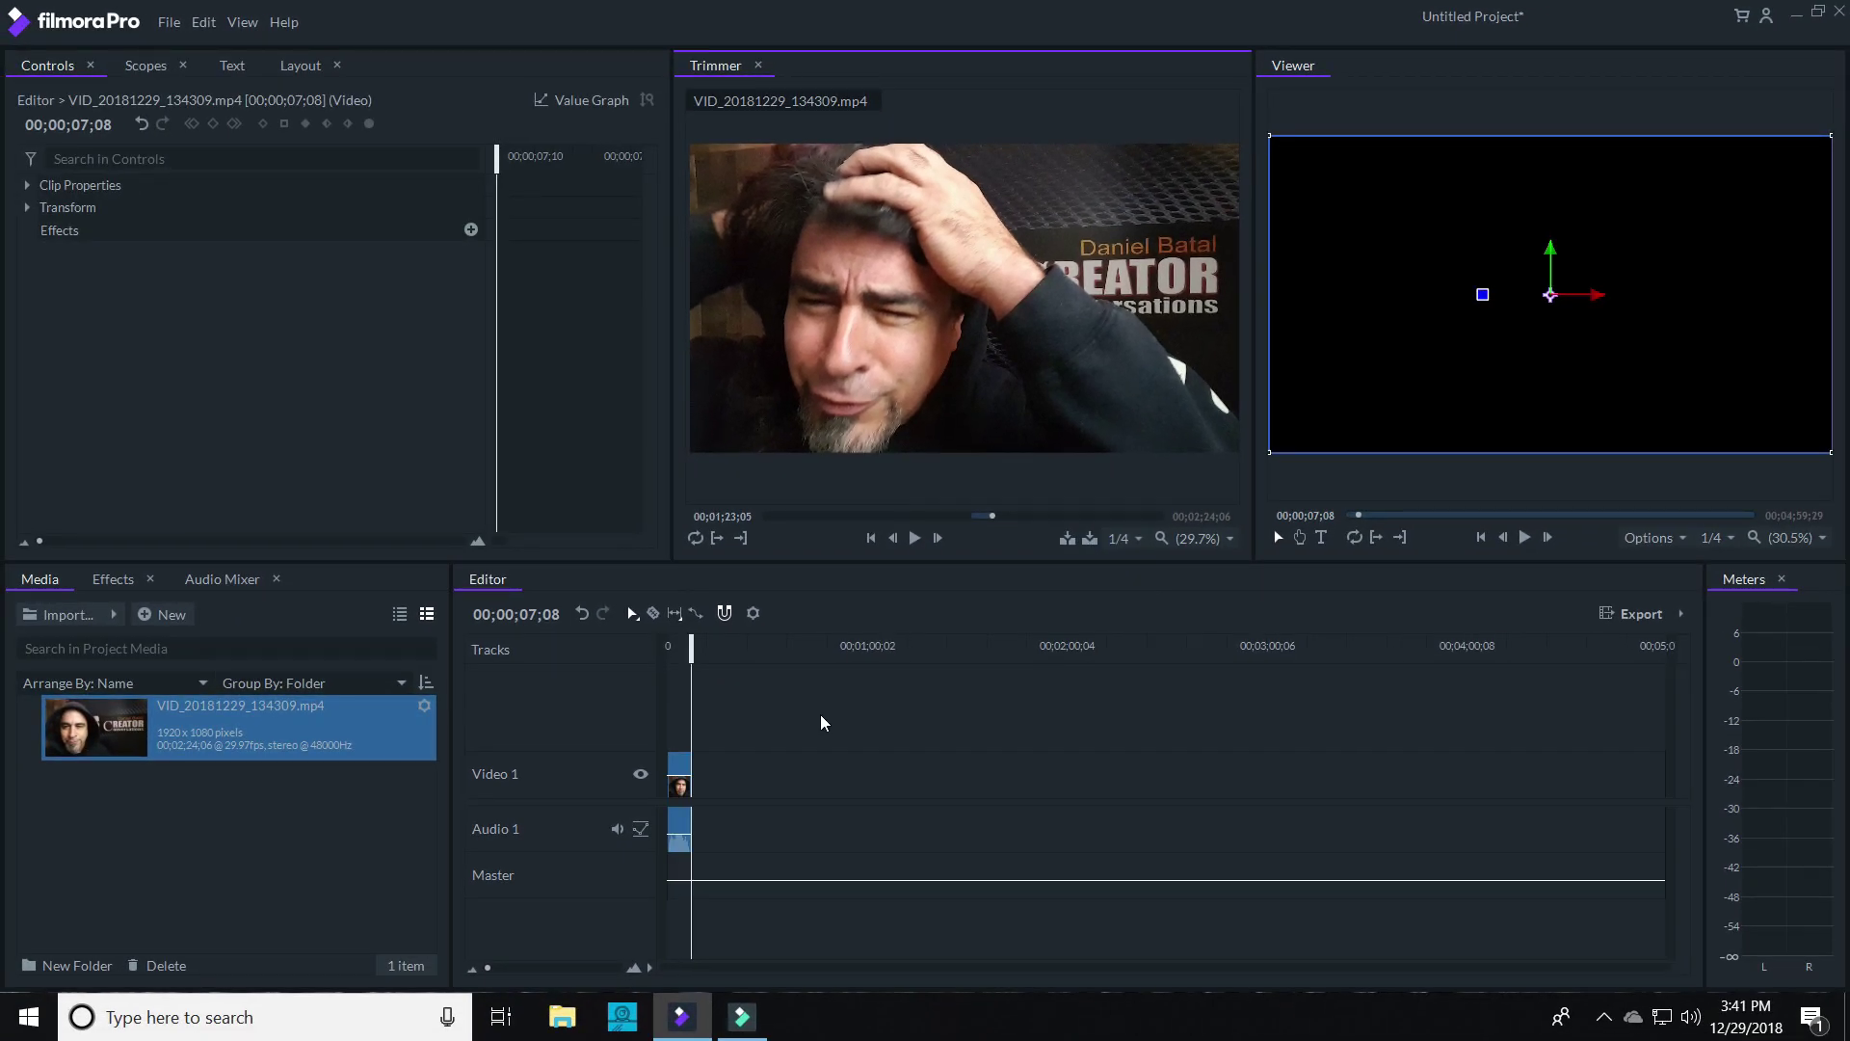
Enlarge the timeline scale and unlink the clip's video from its audio.
{"action": "left_click_drag", "start_coordinate": [489, 968], "coordinate": [505, 970]}
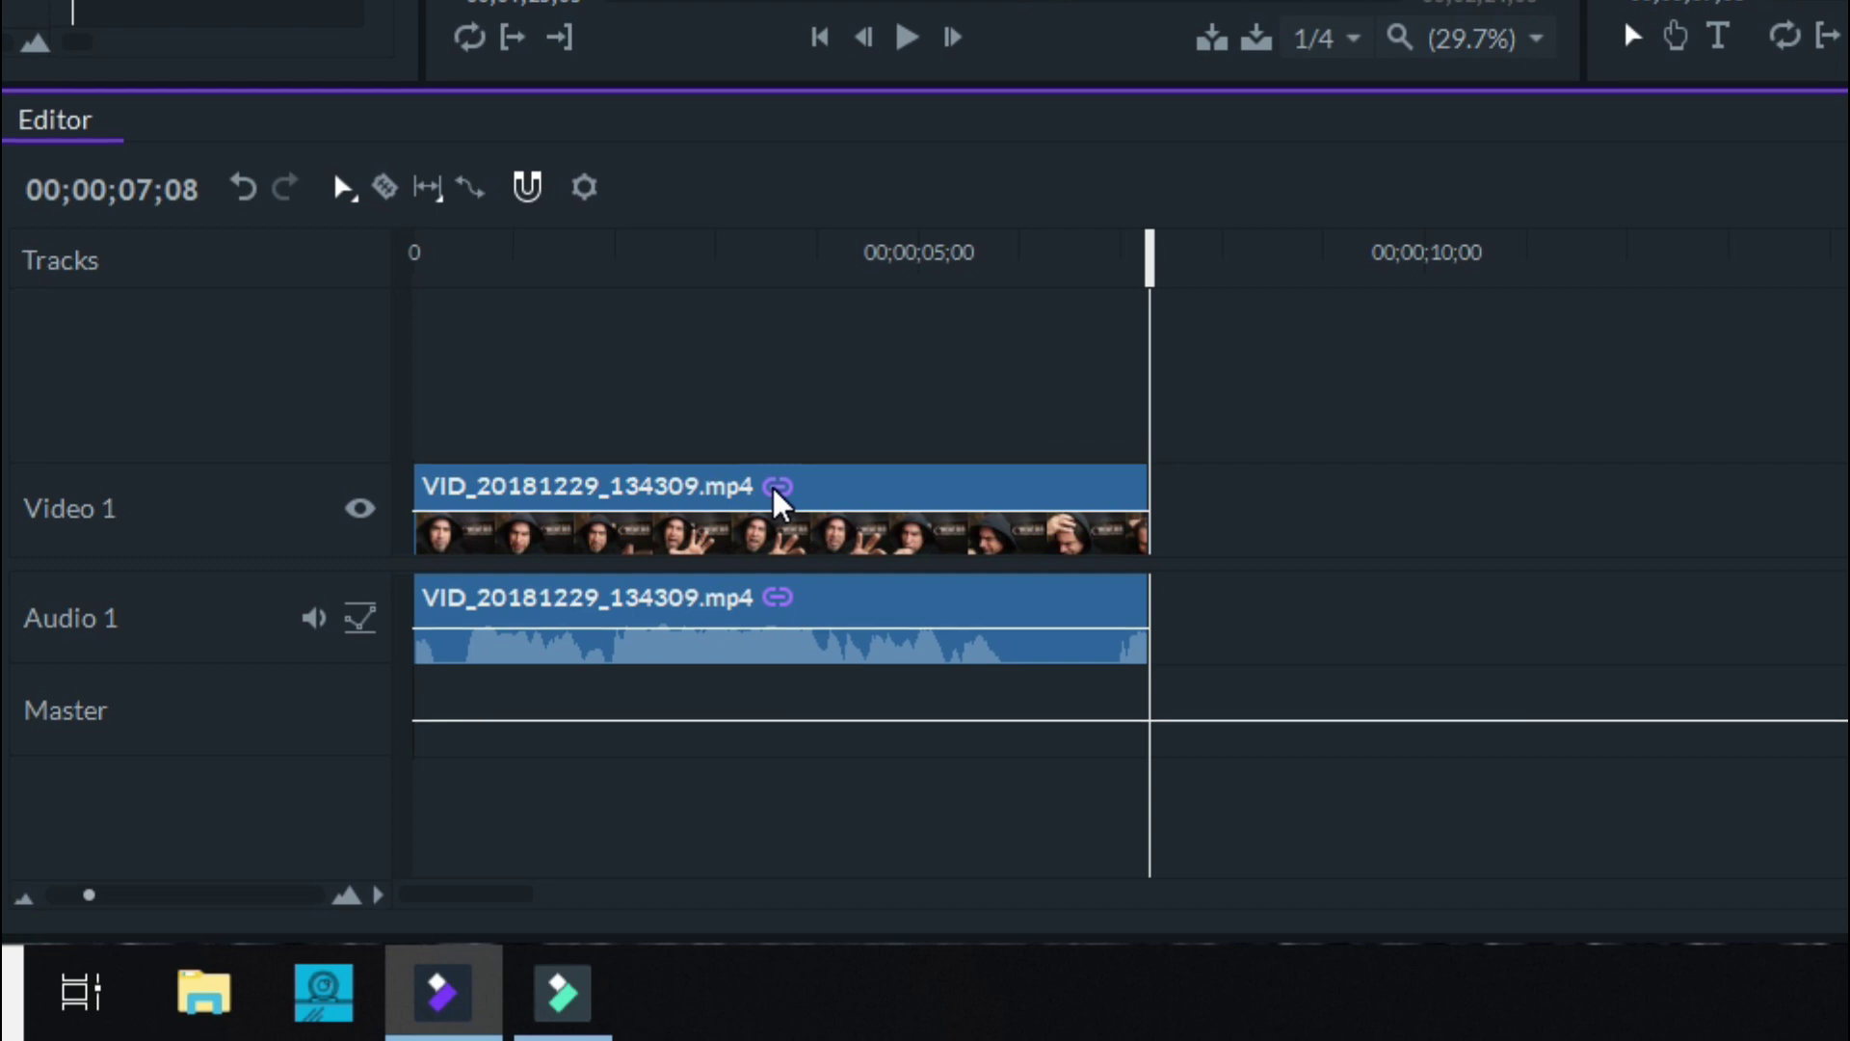
{"action": "right_click", "coordinate": [776, 492]}
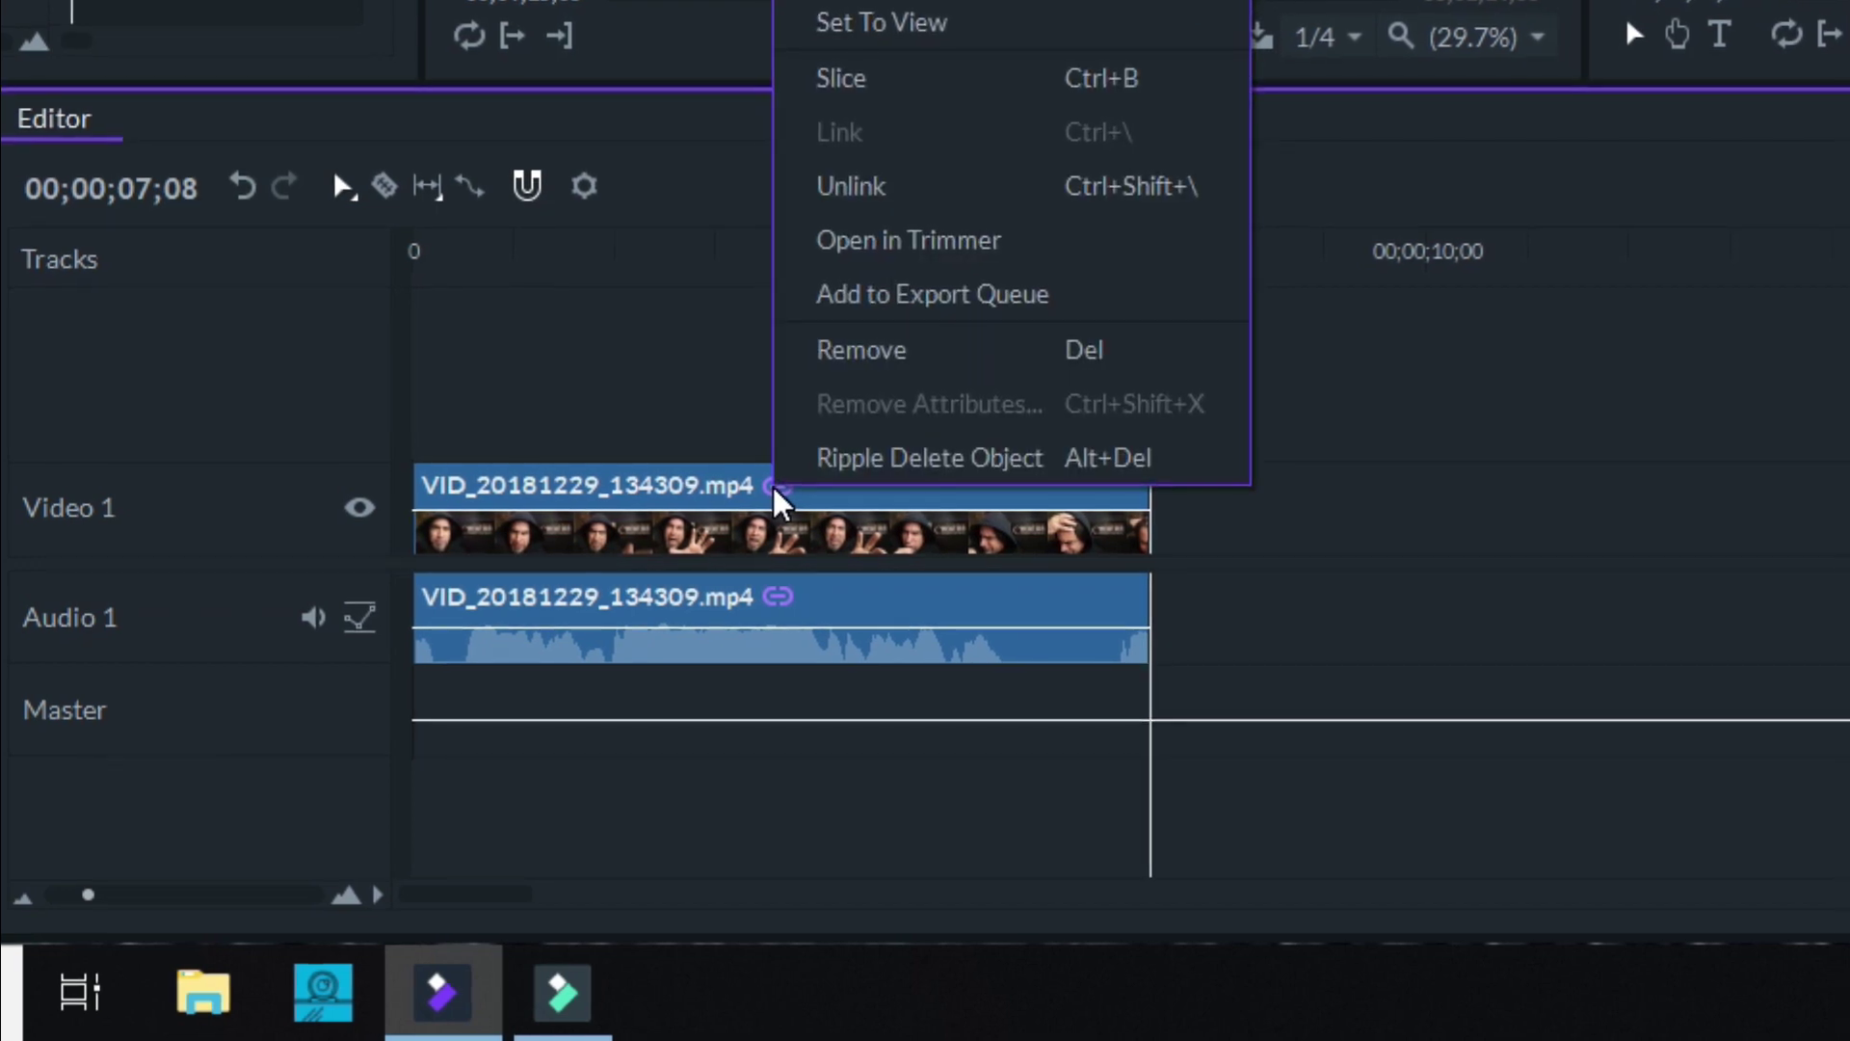
{"action": "left_click", "coordinate": [887, 193]}
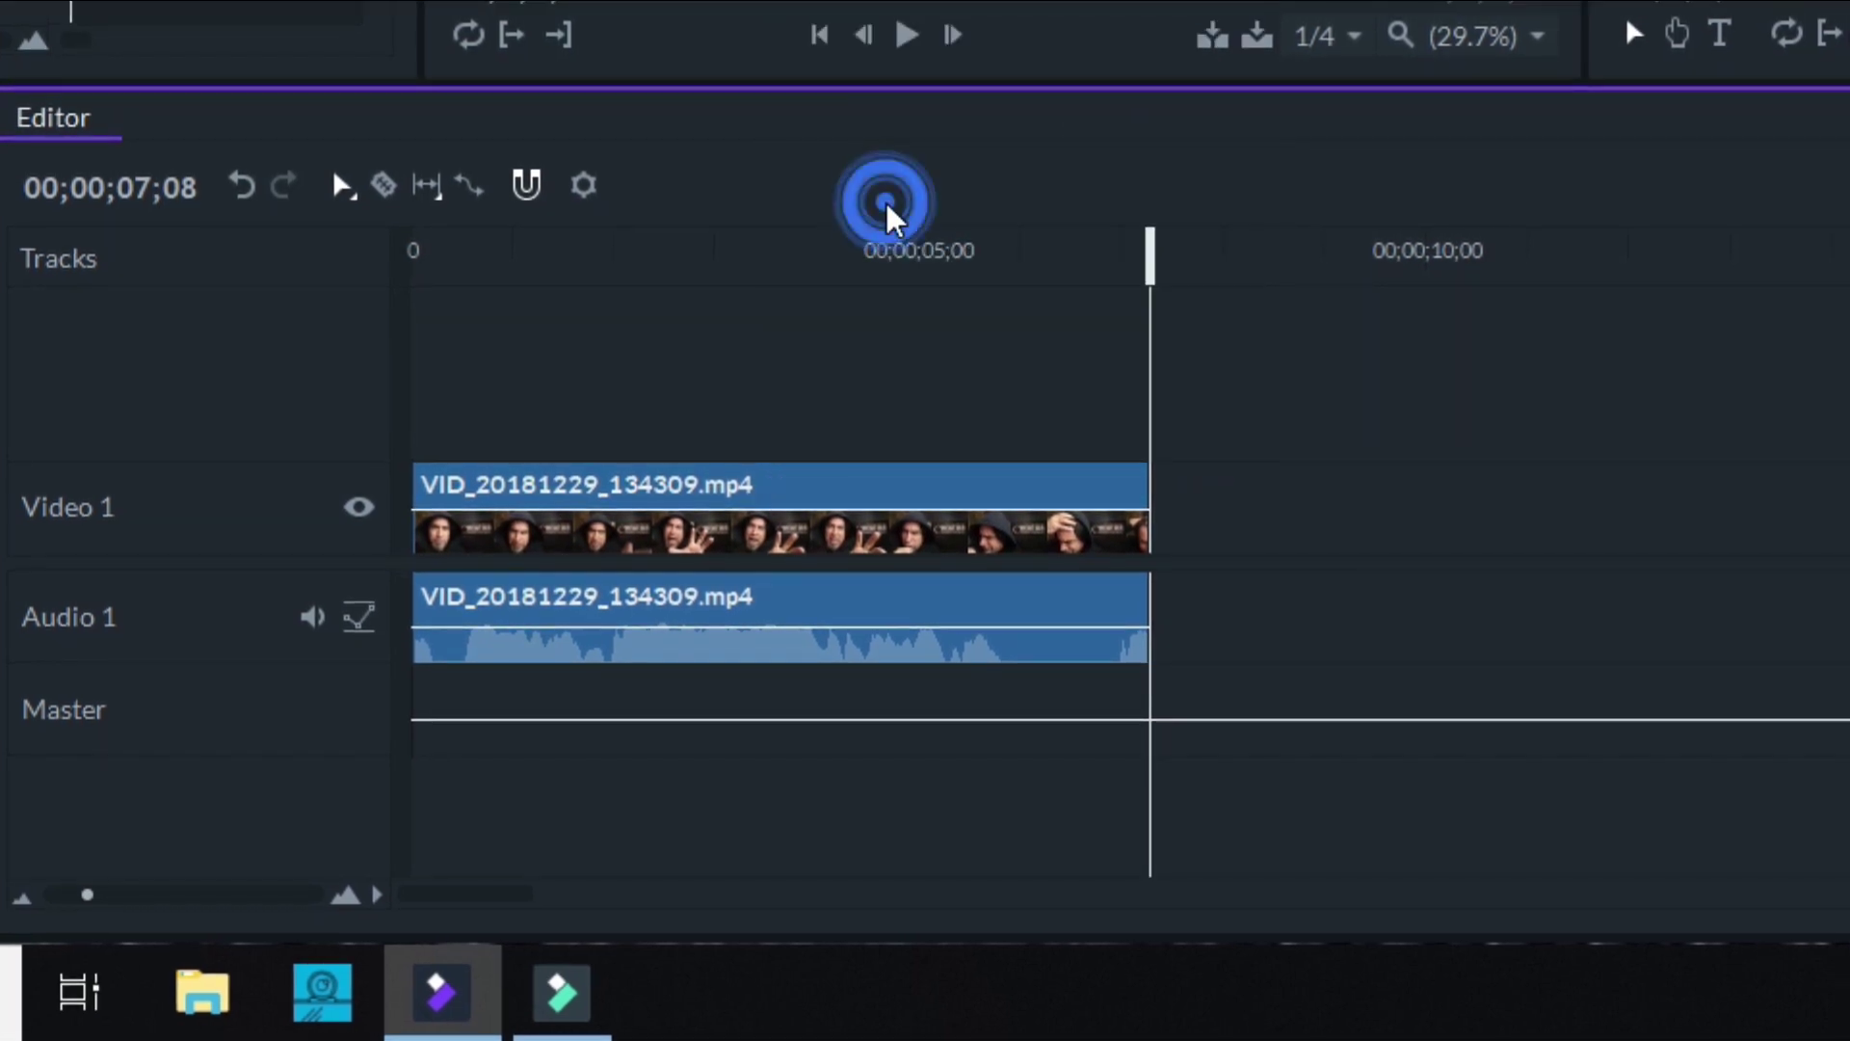
{"action": "left_click", "coordinate": [810, 487]}
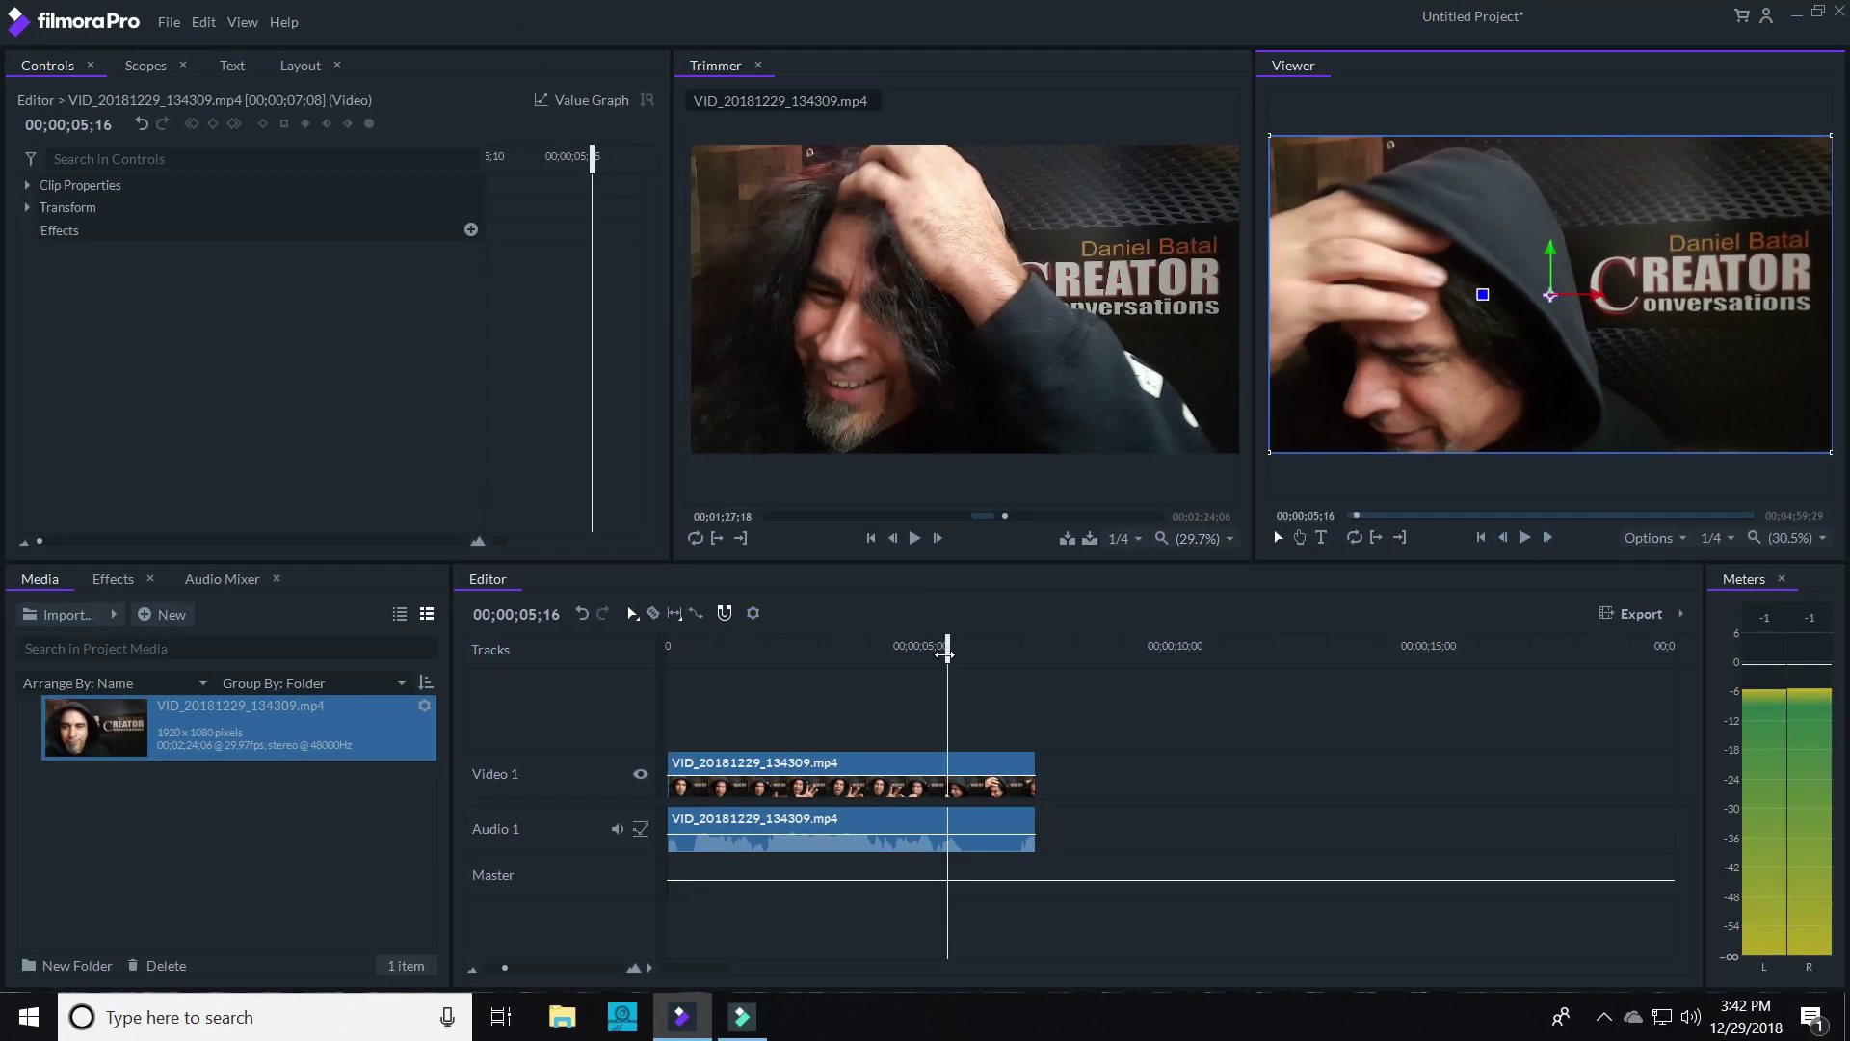
Play the sequence from the beginning to 00;00;02;04 and slice the Video 1 clip there.
{"action": "left_click_drag", "start_coordinate": [946, 650], "coordinate": [666, 651]}
{"action": "left_click", "coordinate": [1521, 539]}
{"action": "left_click", "coordinate": [1524, 538]}
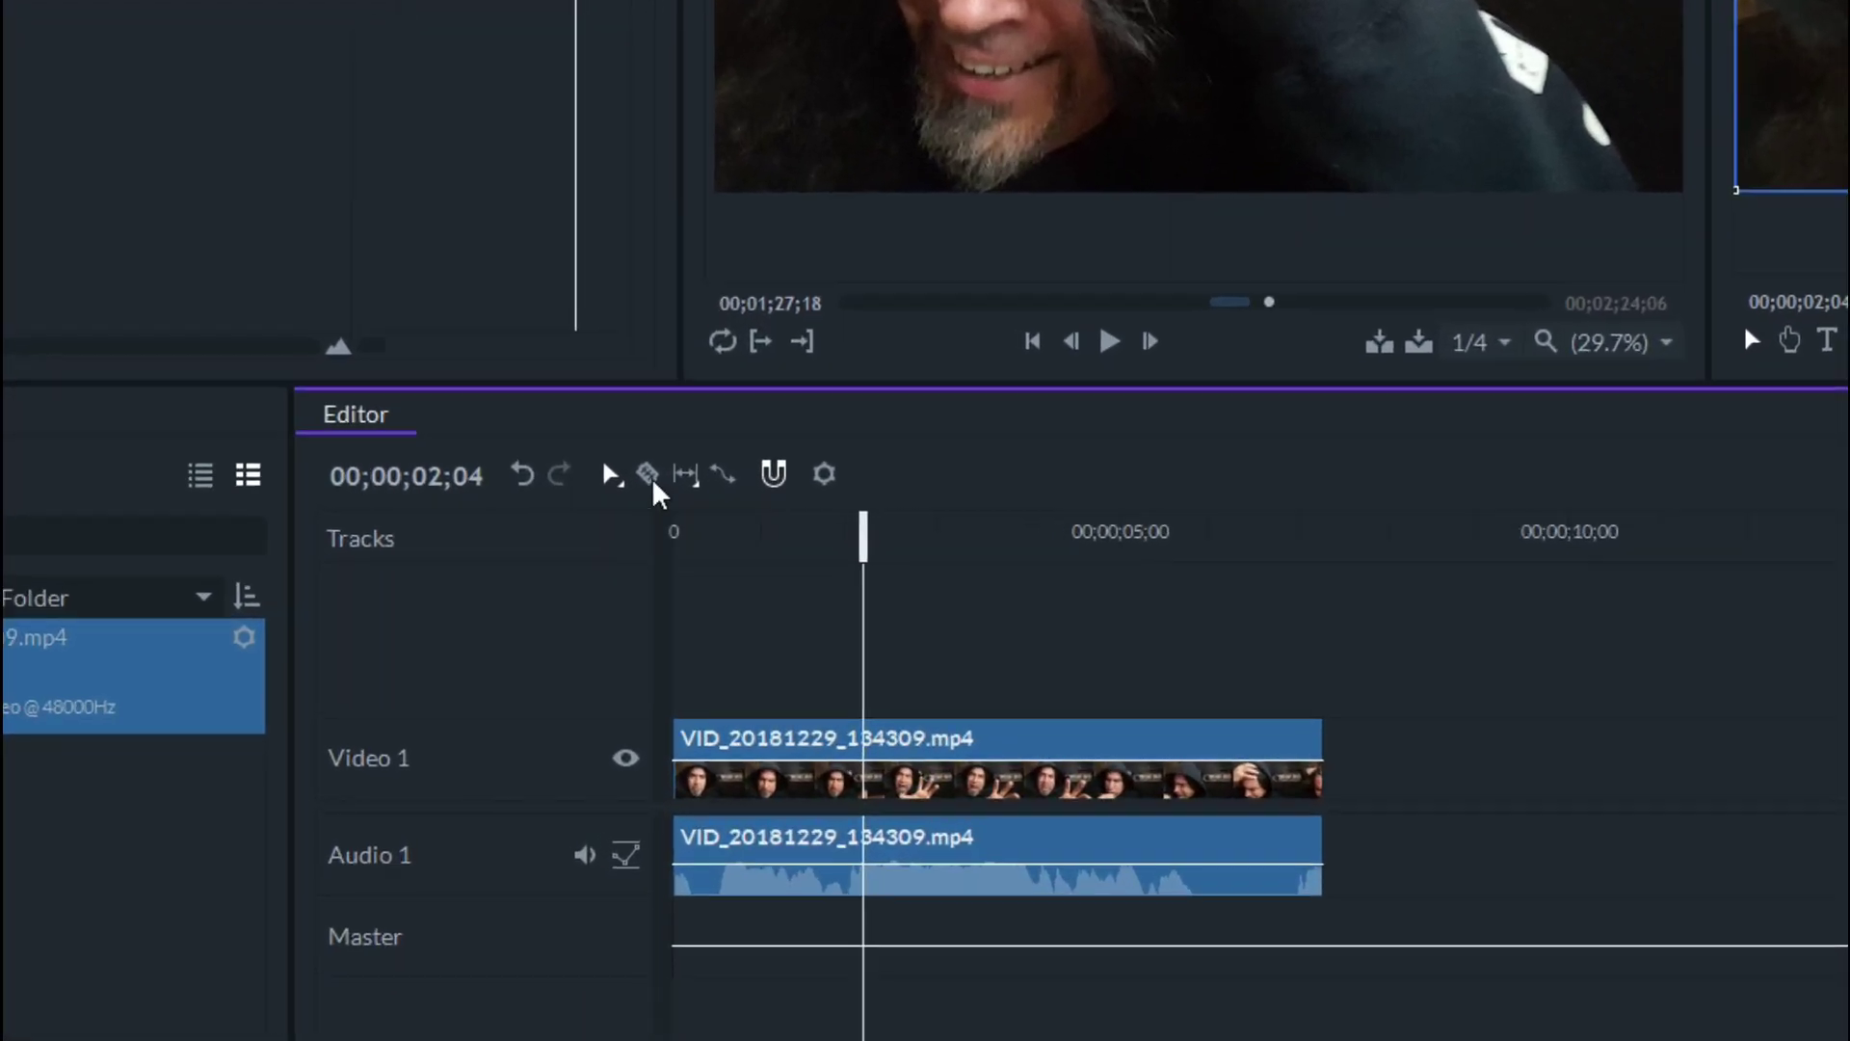
{"action": "left_click", "coordinate": [648, 472]}
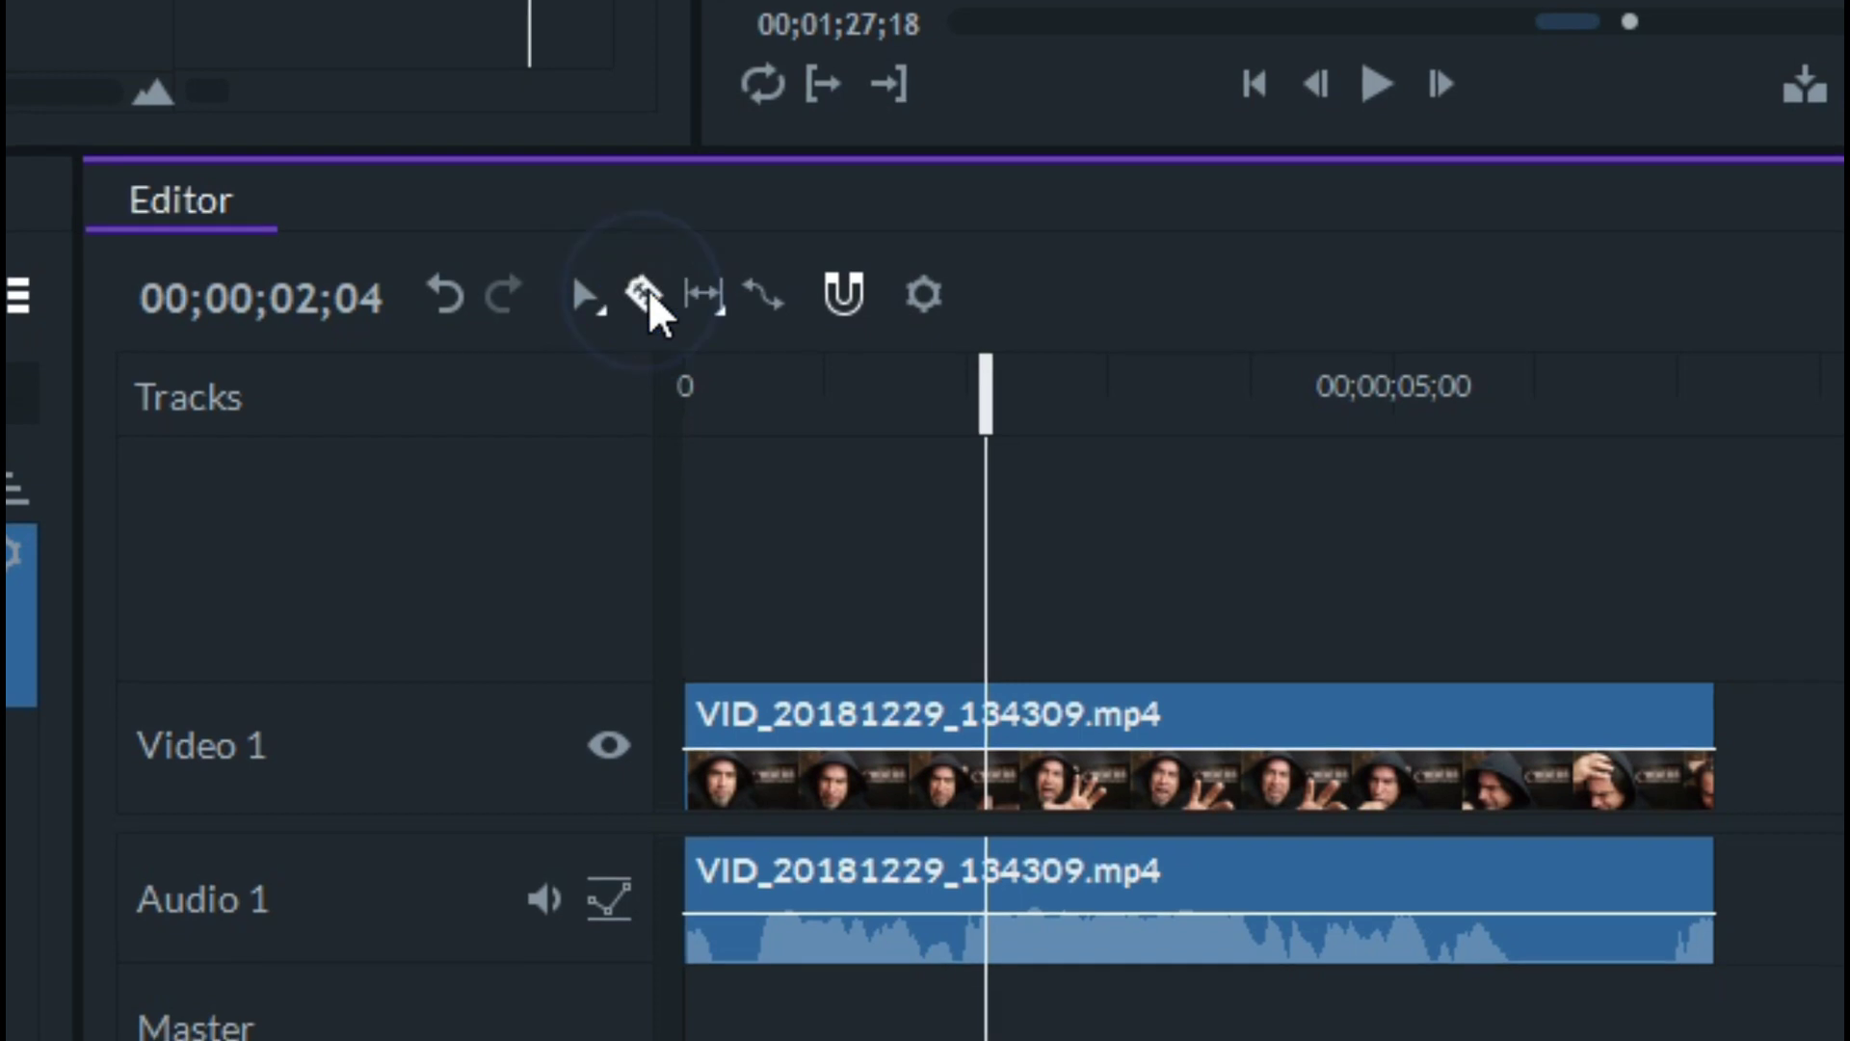
{"action": "left_click", "coordinate": [987, 752]}
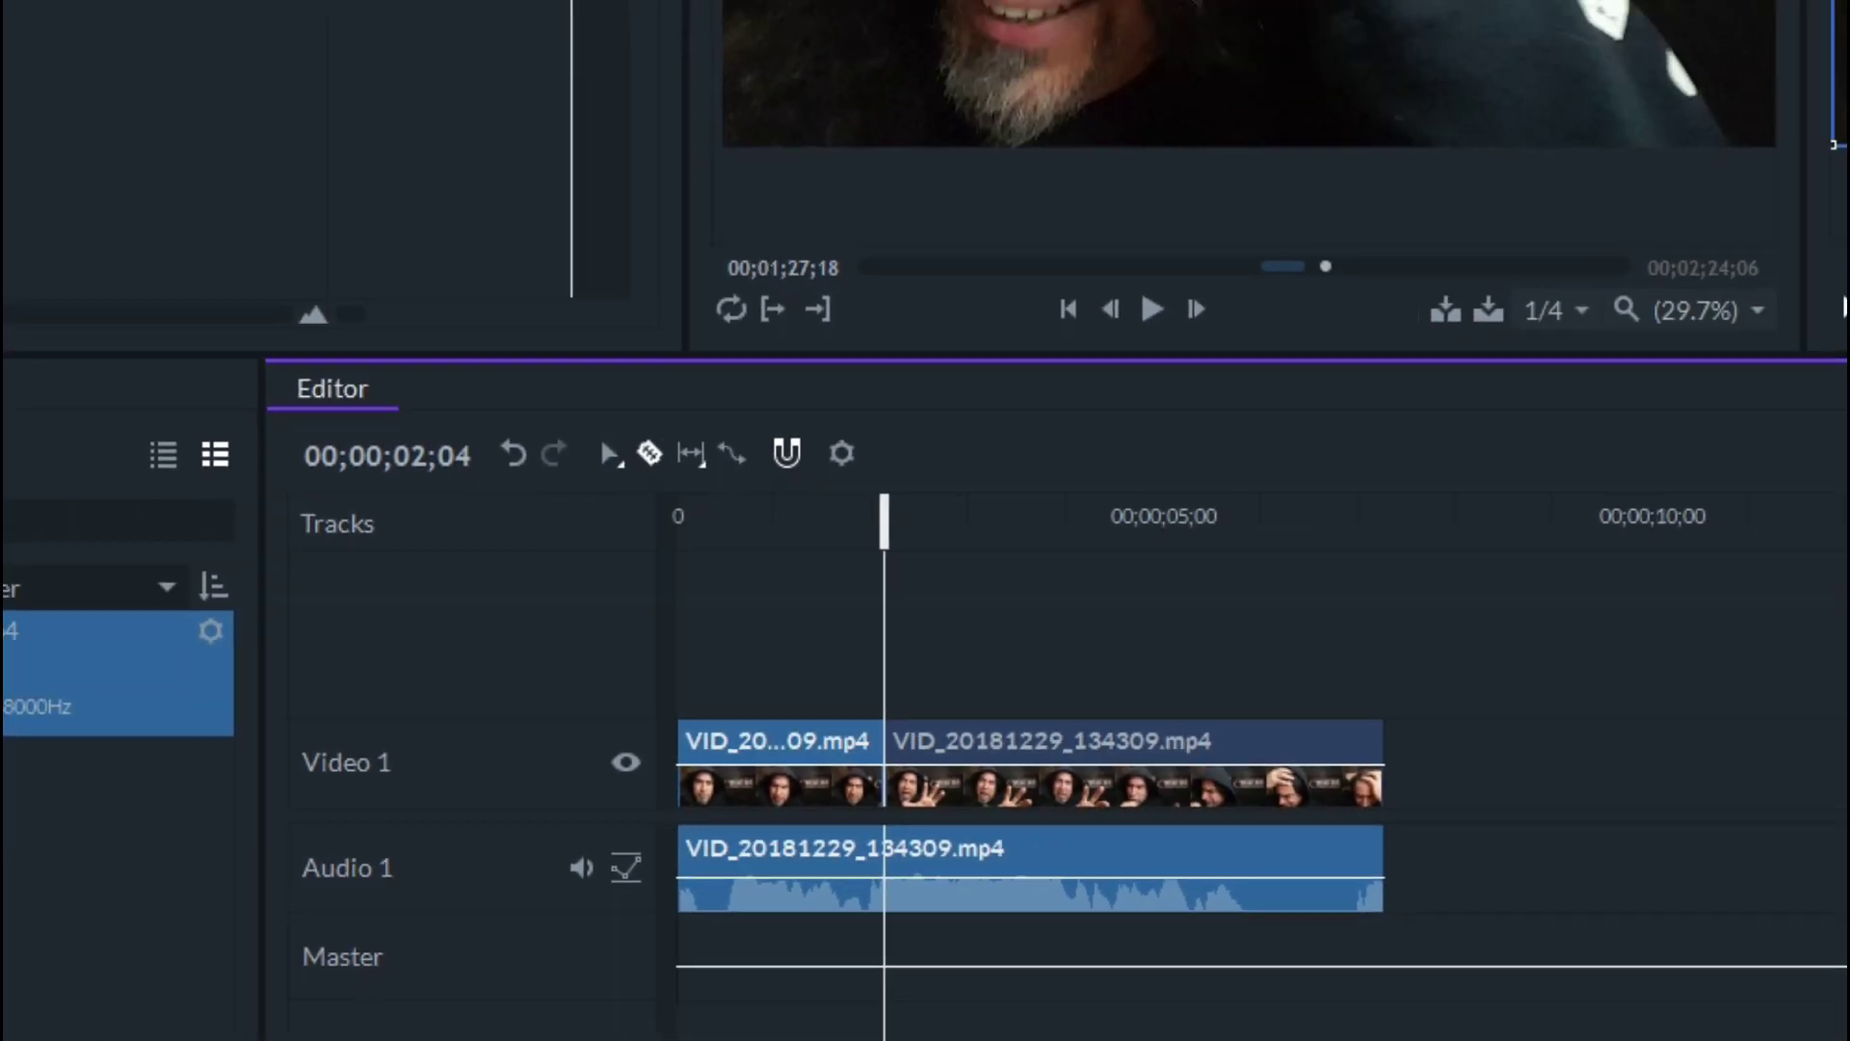
Play on to 00;00;04;00 and slice the Video 1 clip a second time at that frame.
{"action": "left_click", "coordinate": [1757, 472]}
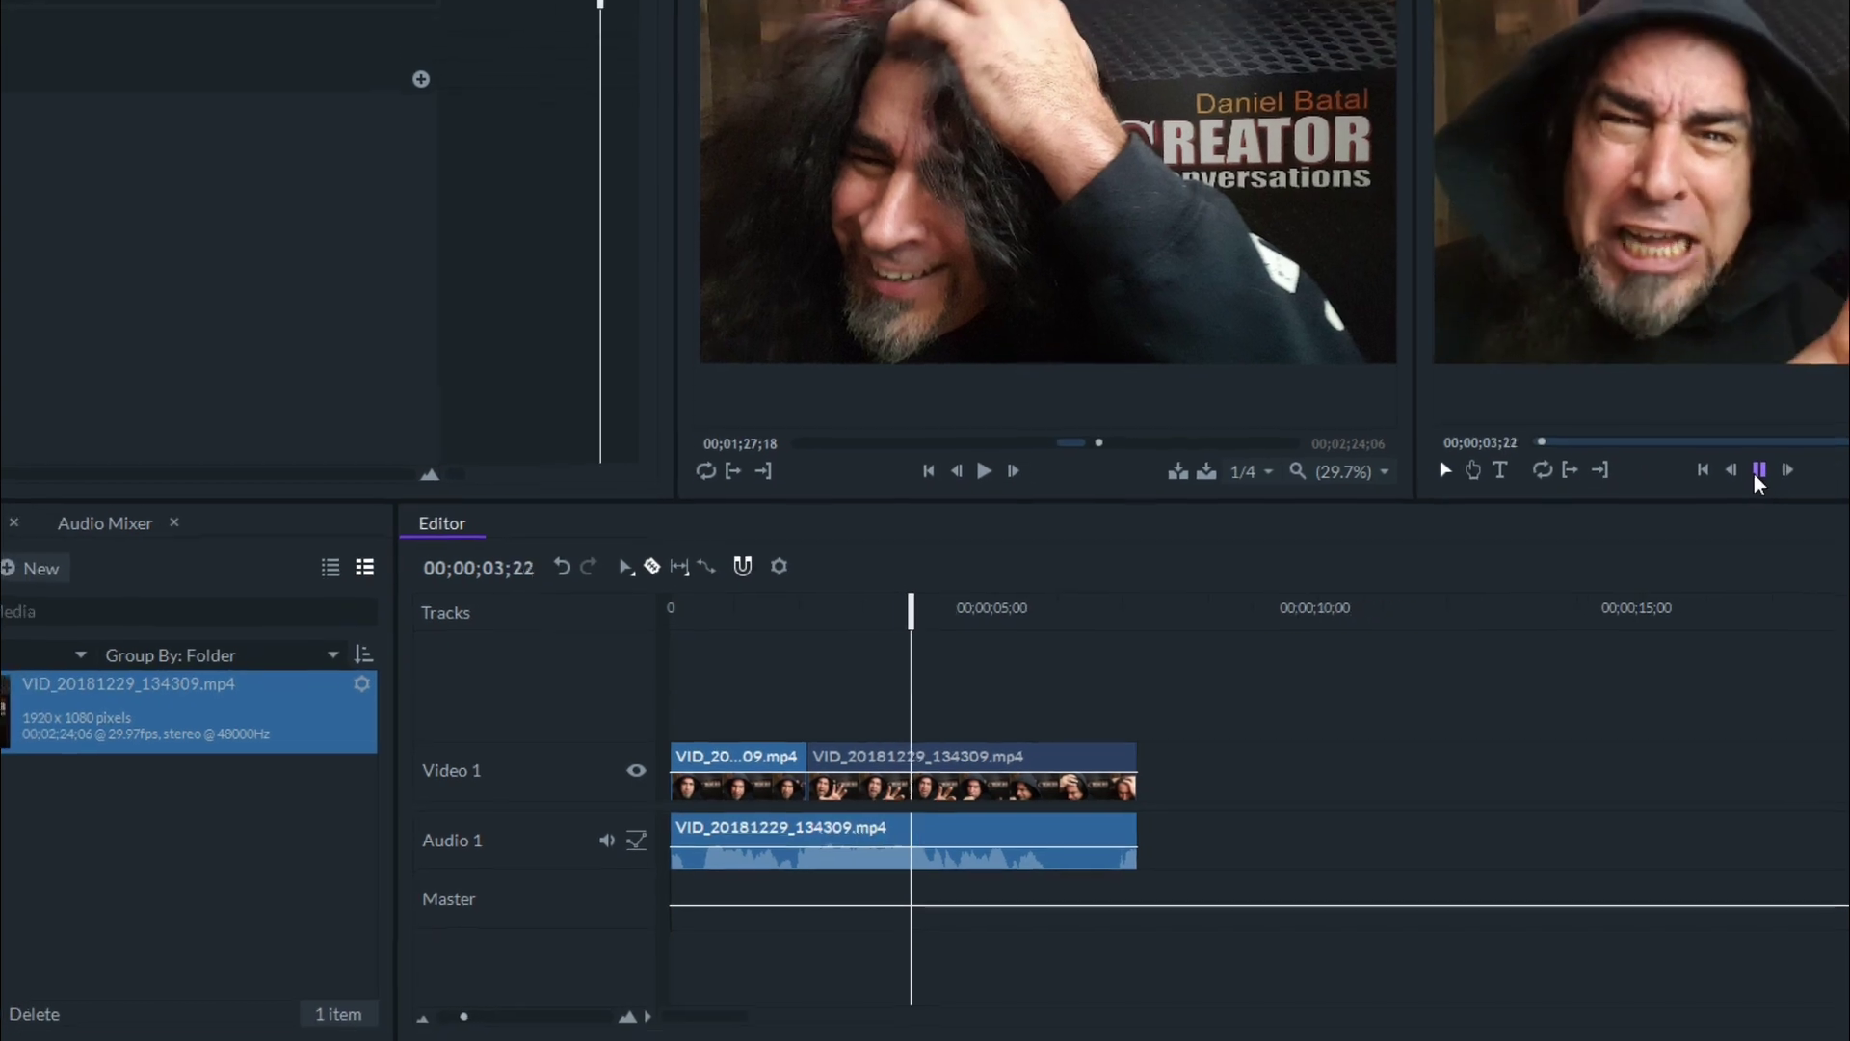
{"action": "left_click", "coordinate": [1758, 470]}
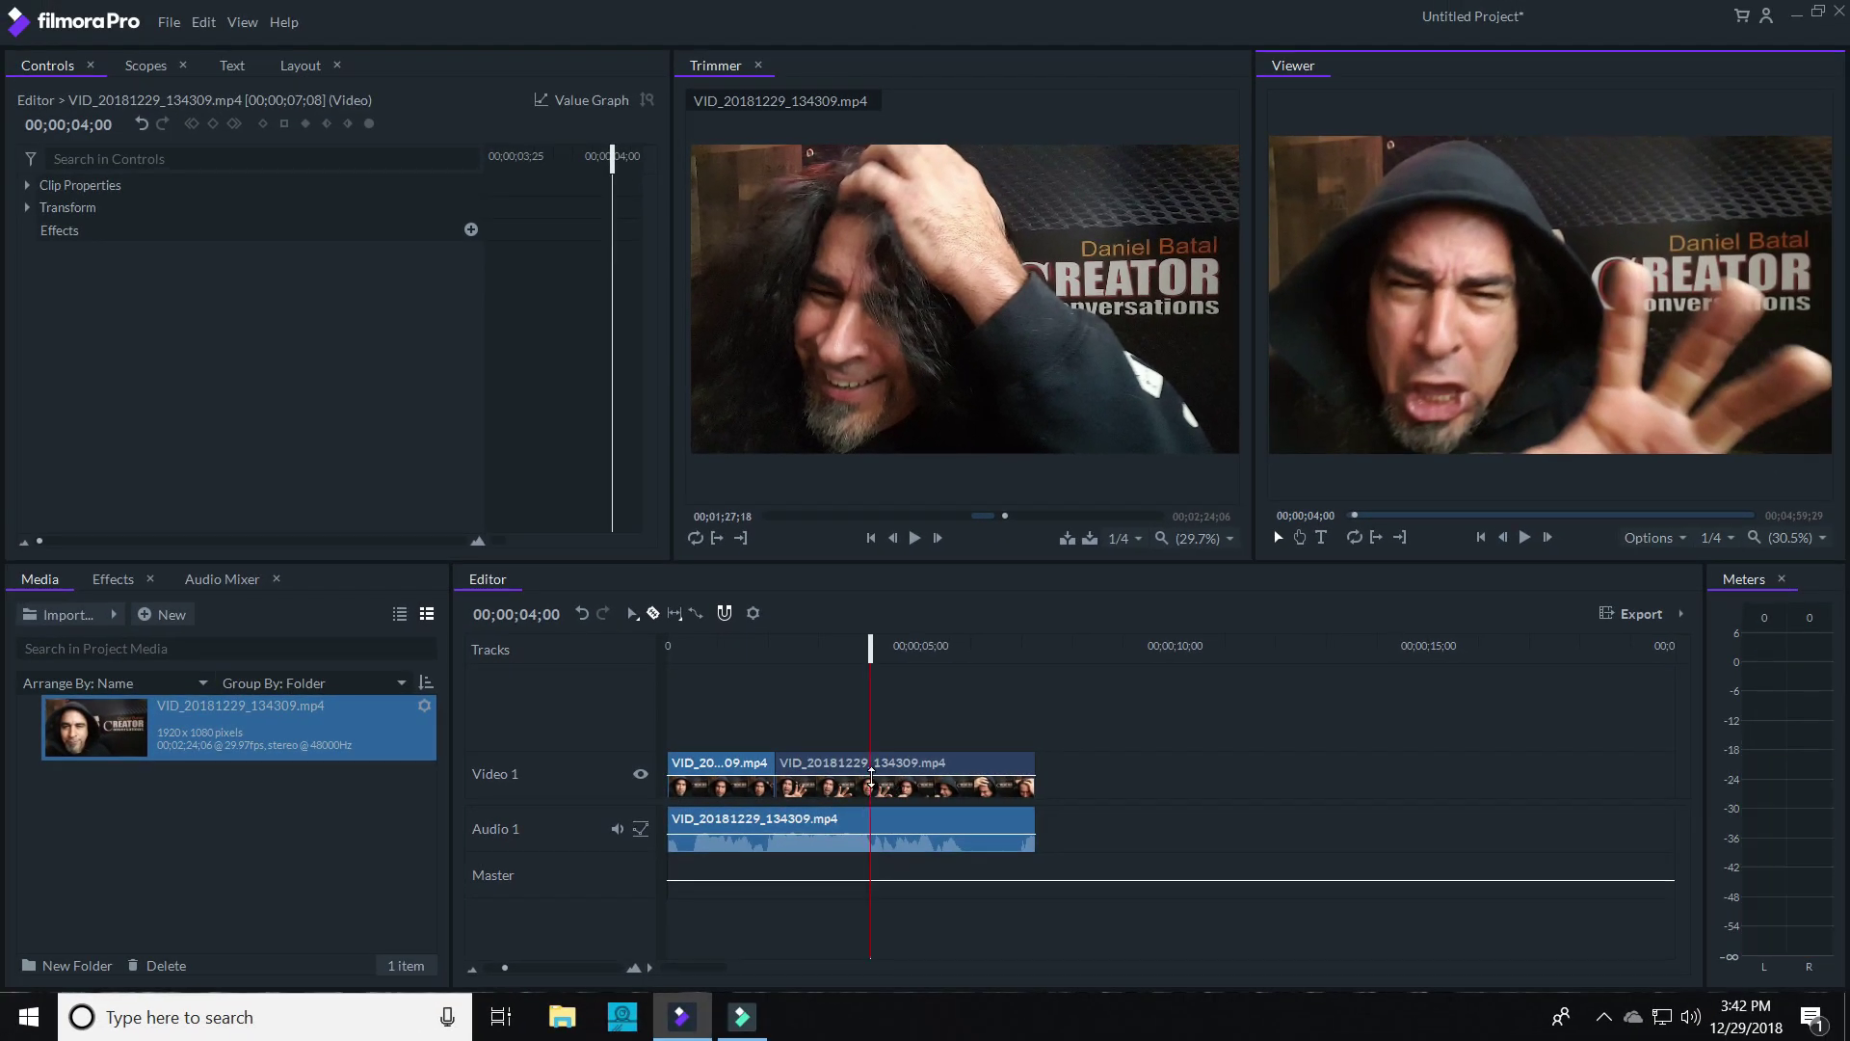
{"action": "left_click", "coordinate": [871, 775]}
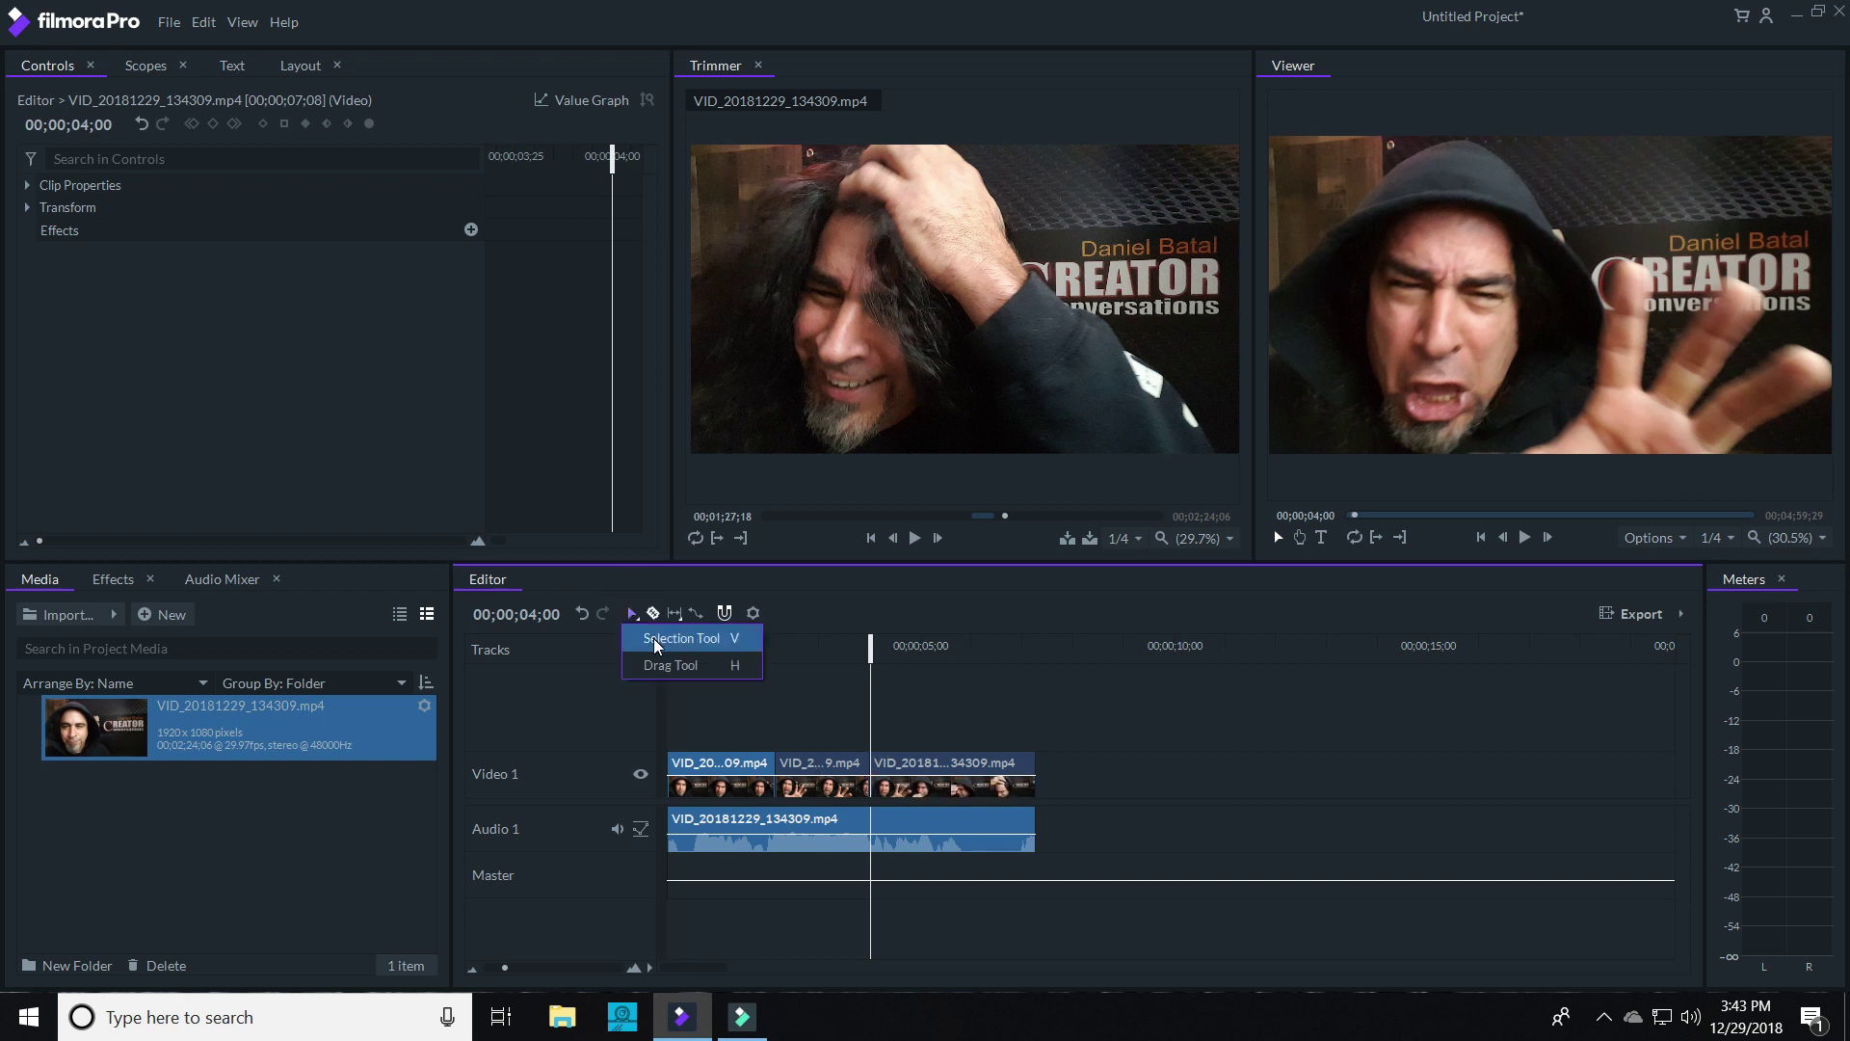
Add a Lightning & Electricity effect to the middle segment of the Video 1 clip.
{"action": "left_click", "coordinate": [798, 766]}
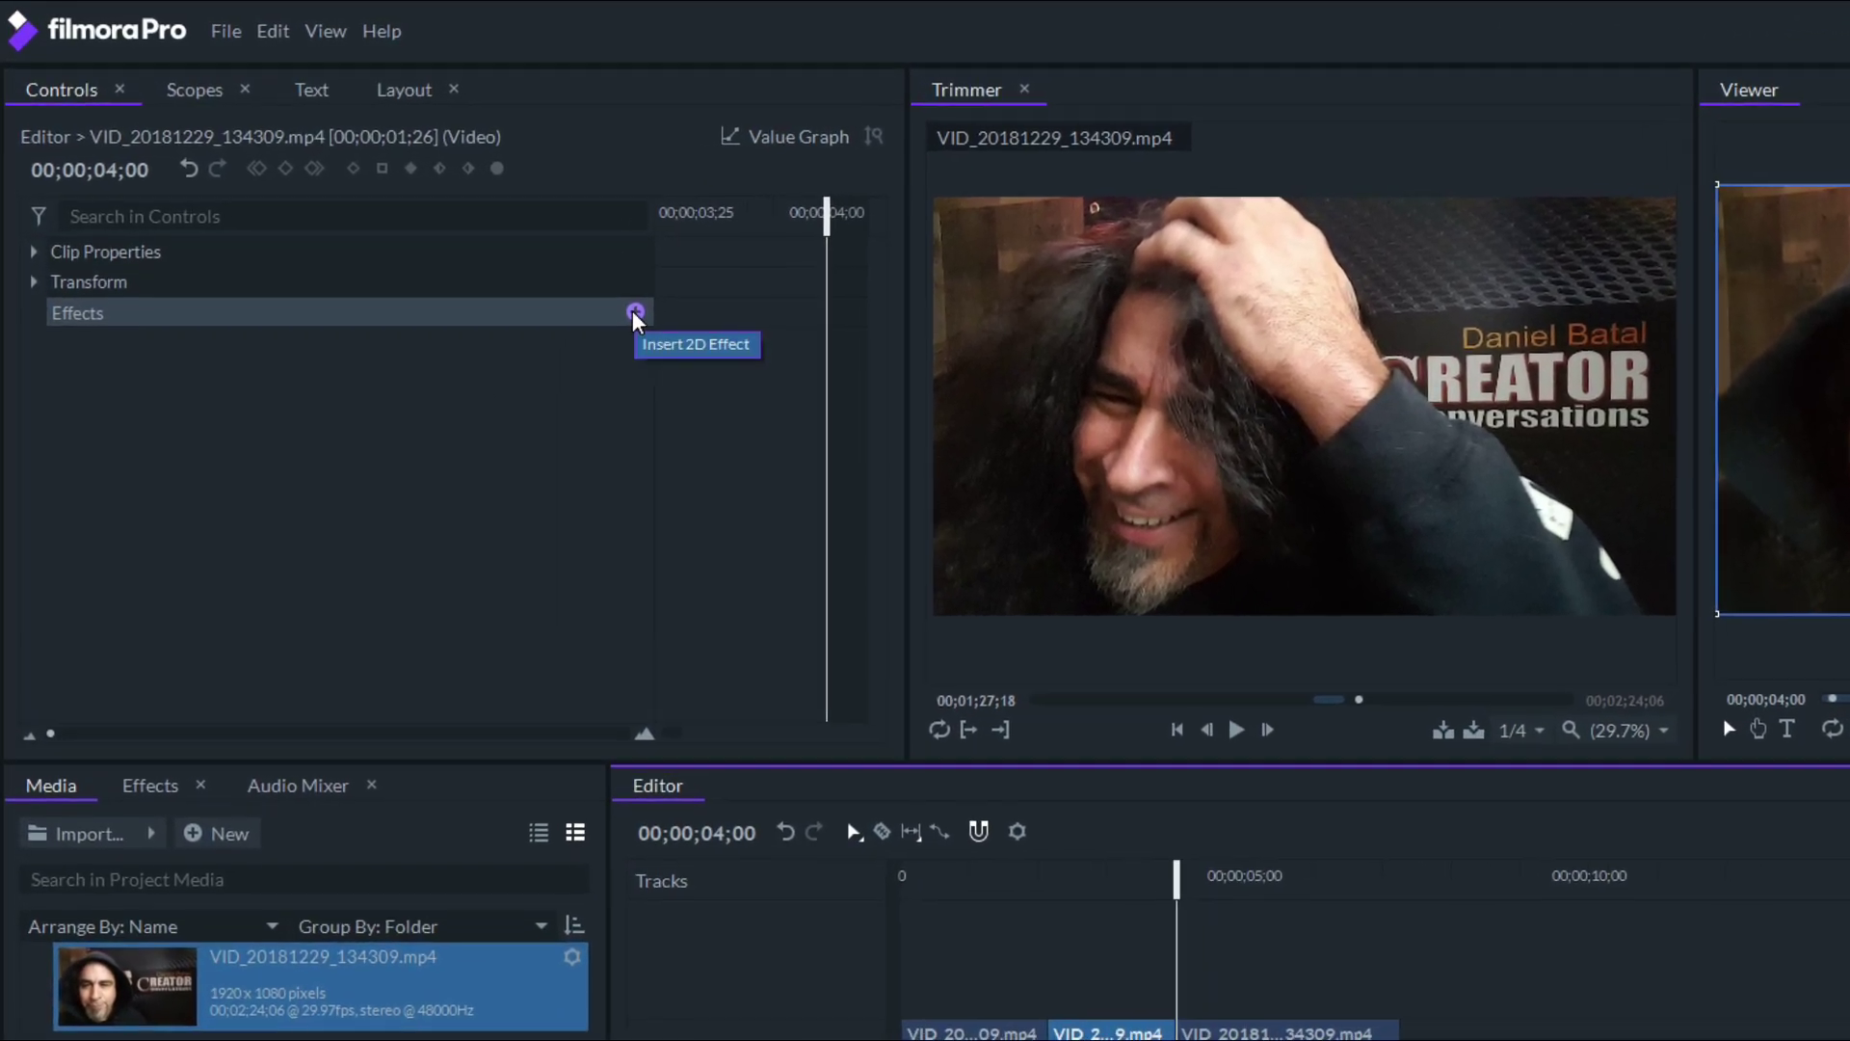
{"action": "left_click", "coordinate": [635, 311]}
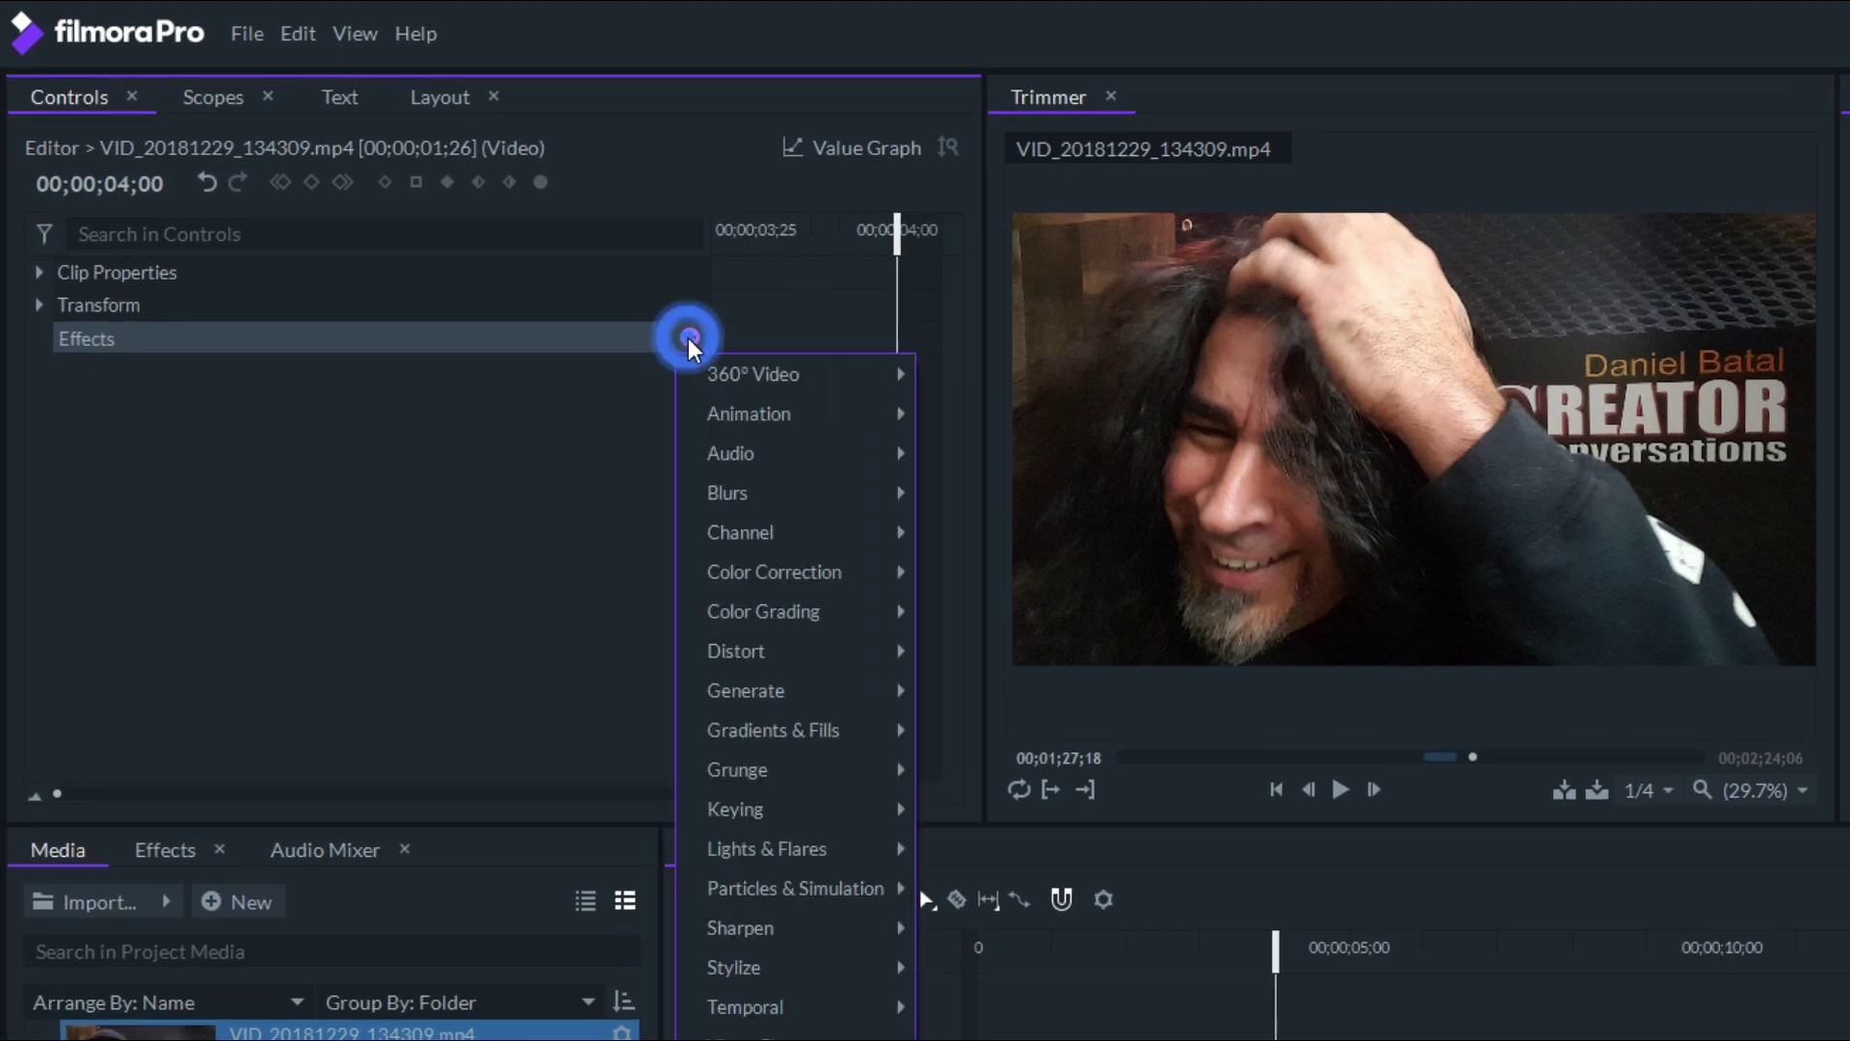
{"action": "mouse_move", "coordinate": [810, 889]}
{"action": "left_click", "coordinate": [1020, 890]}
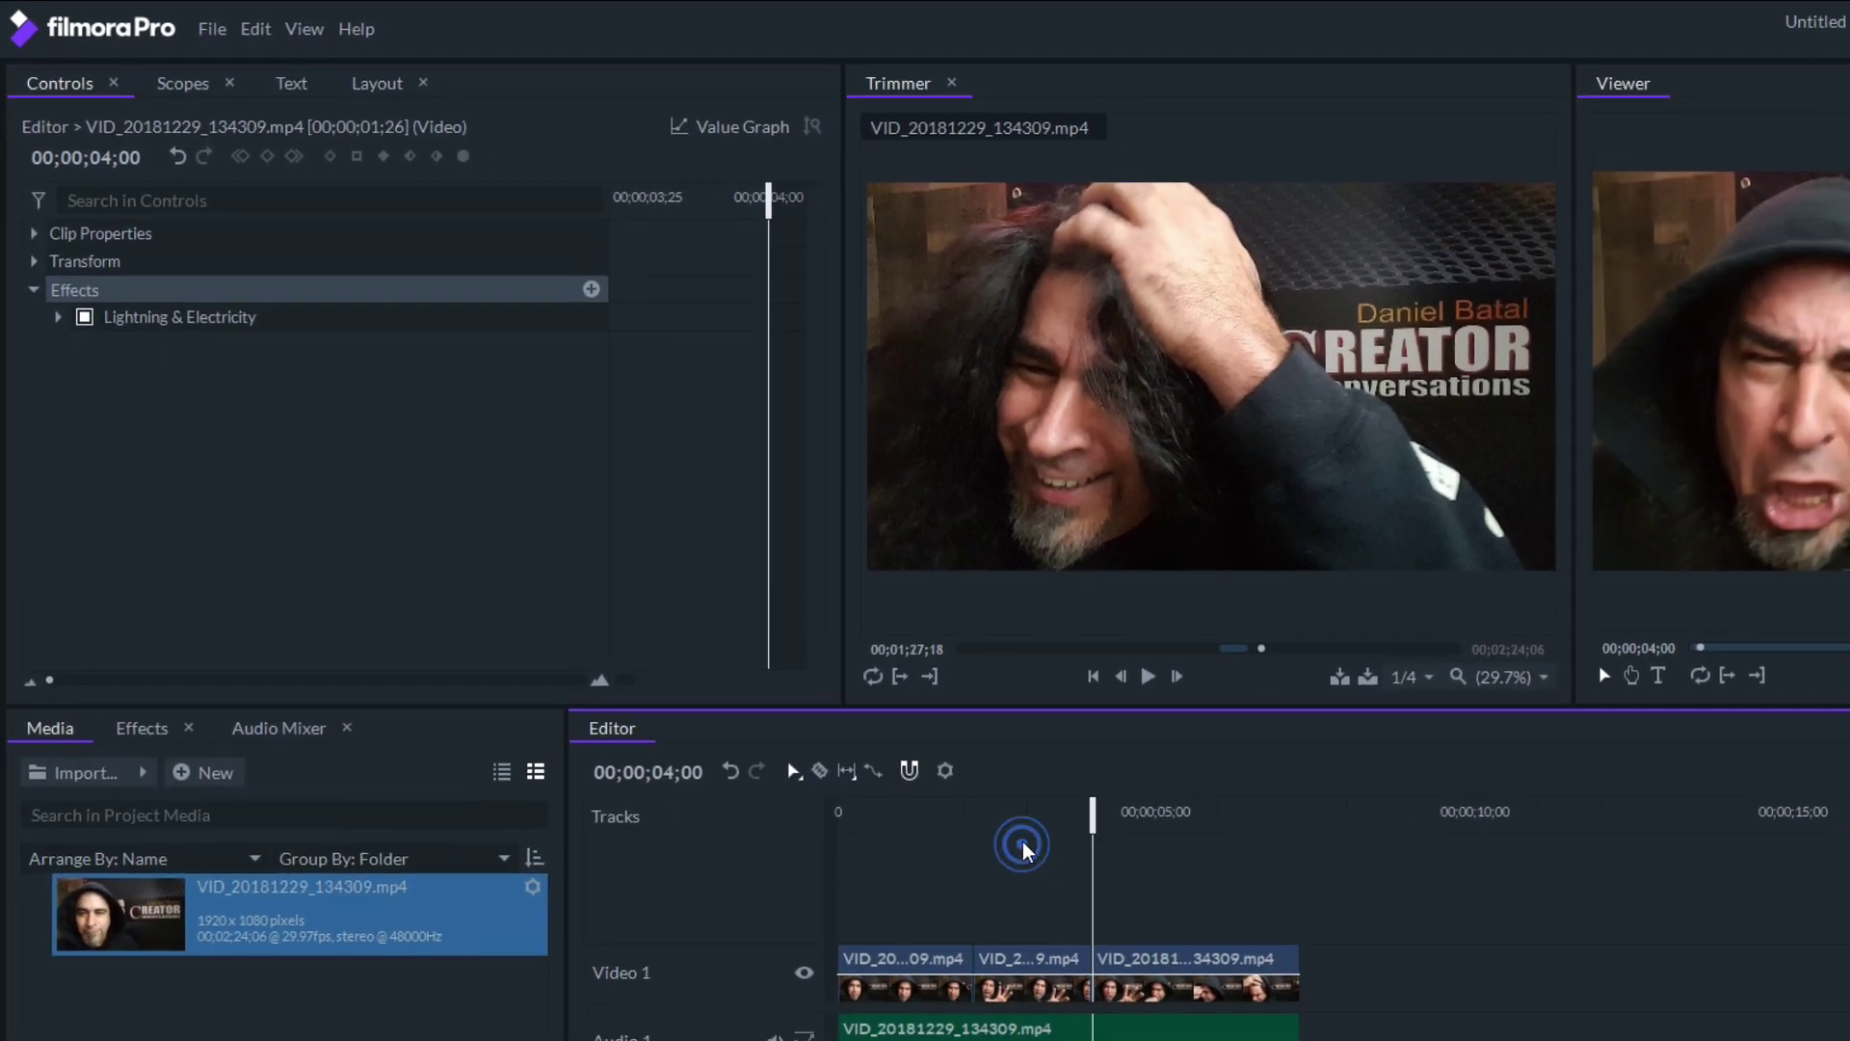
At 00;00;02;19, position the lightning so it runs from the raised index fingertip up beyond the frame's upper edge.
{"action": "left_click", "coordinate": [1206, 964]}
{"action": "left_click_drag", "start_coordinate": [977, 779], "coordinate": [952, 779]}
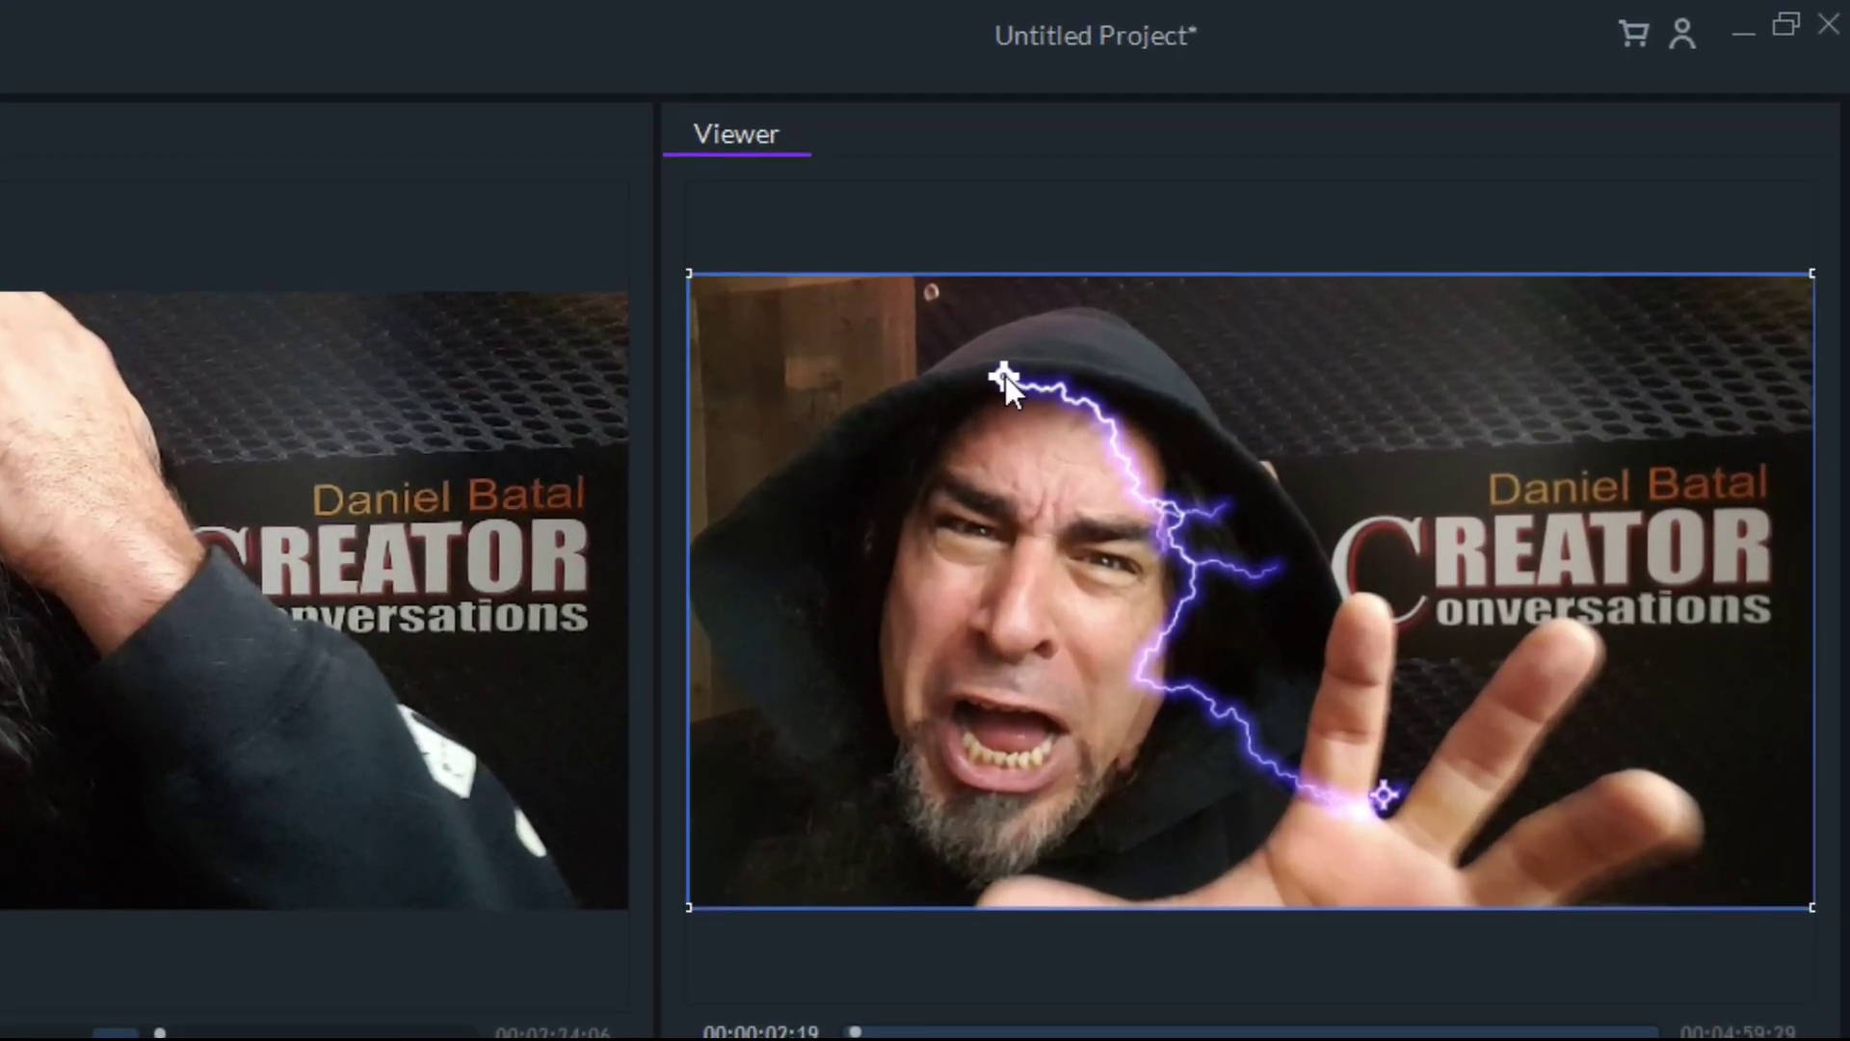
{"action": "left_click_drag", "start_coordinate": [1009, 388], "coordinate": [1285, 609]}
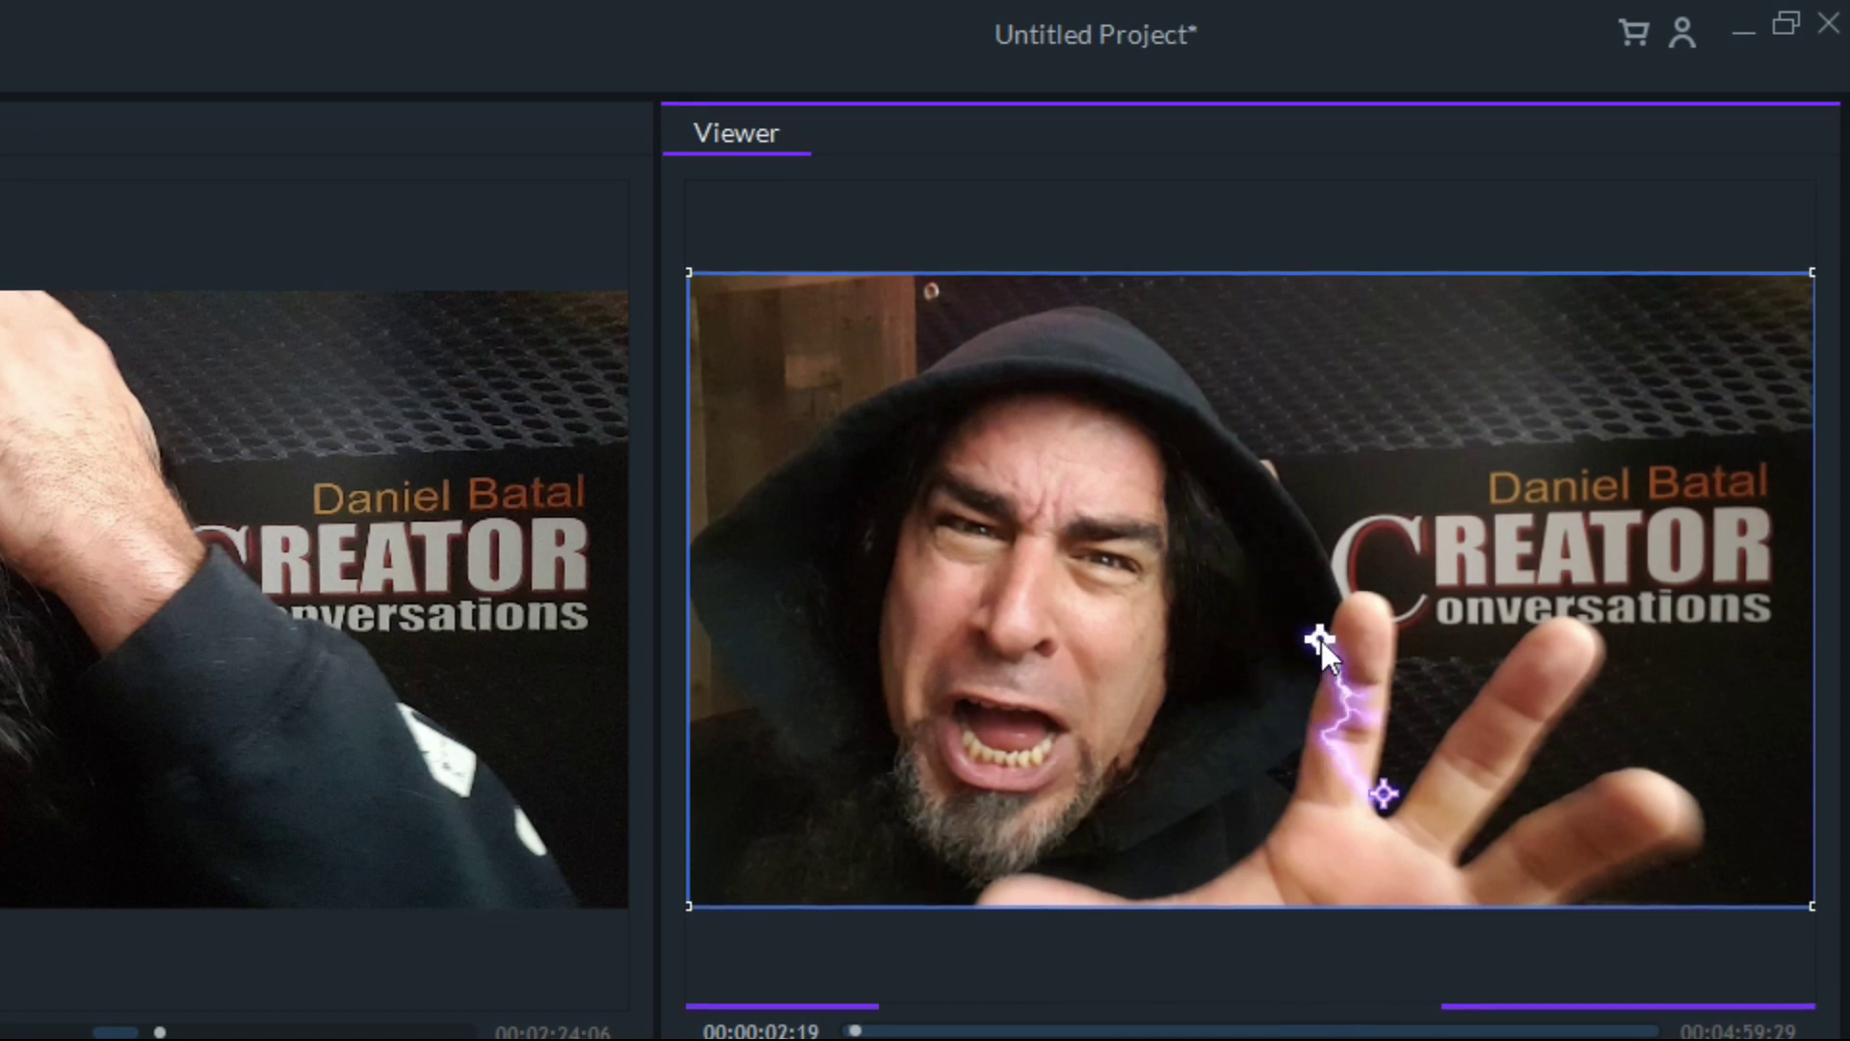
{"action": "left_click_drag", "start_coordinate": [1384, 792], "coordinate": [1467, 158]}
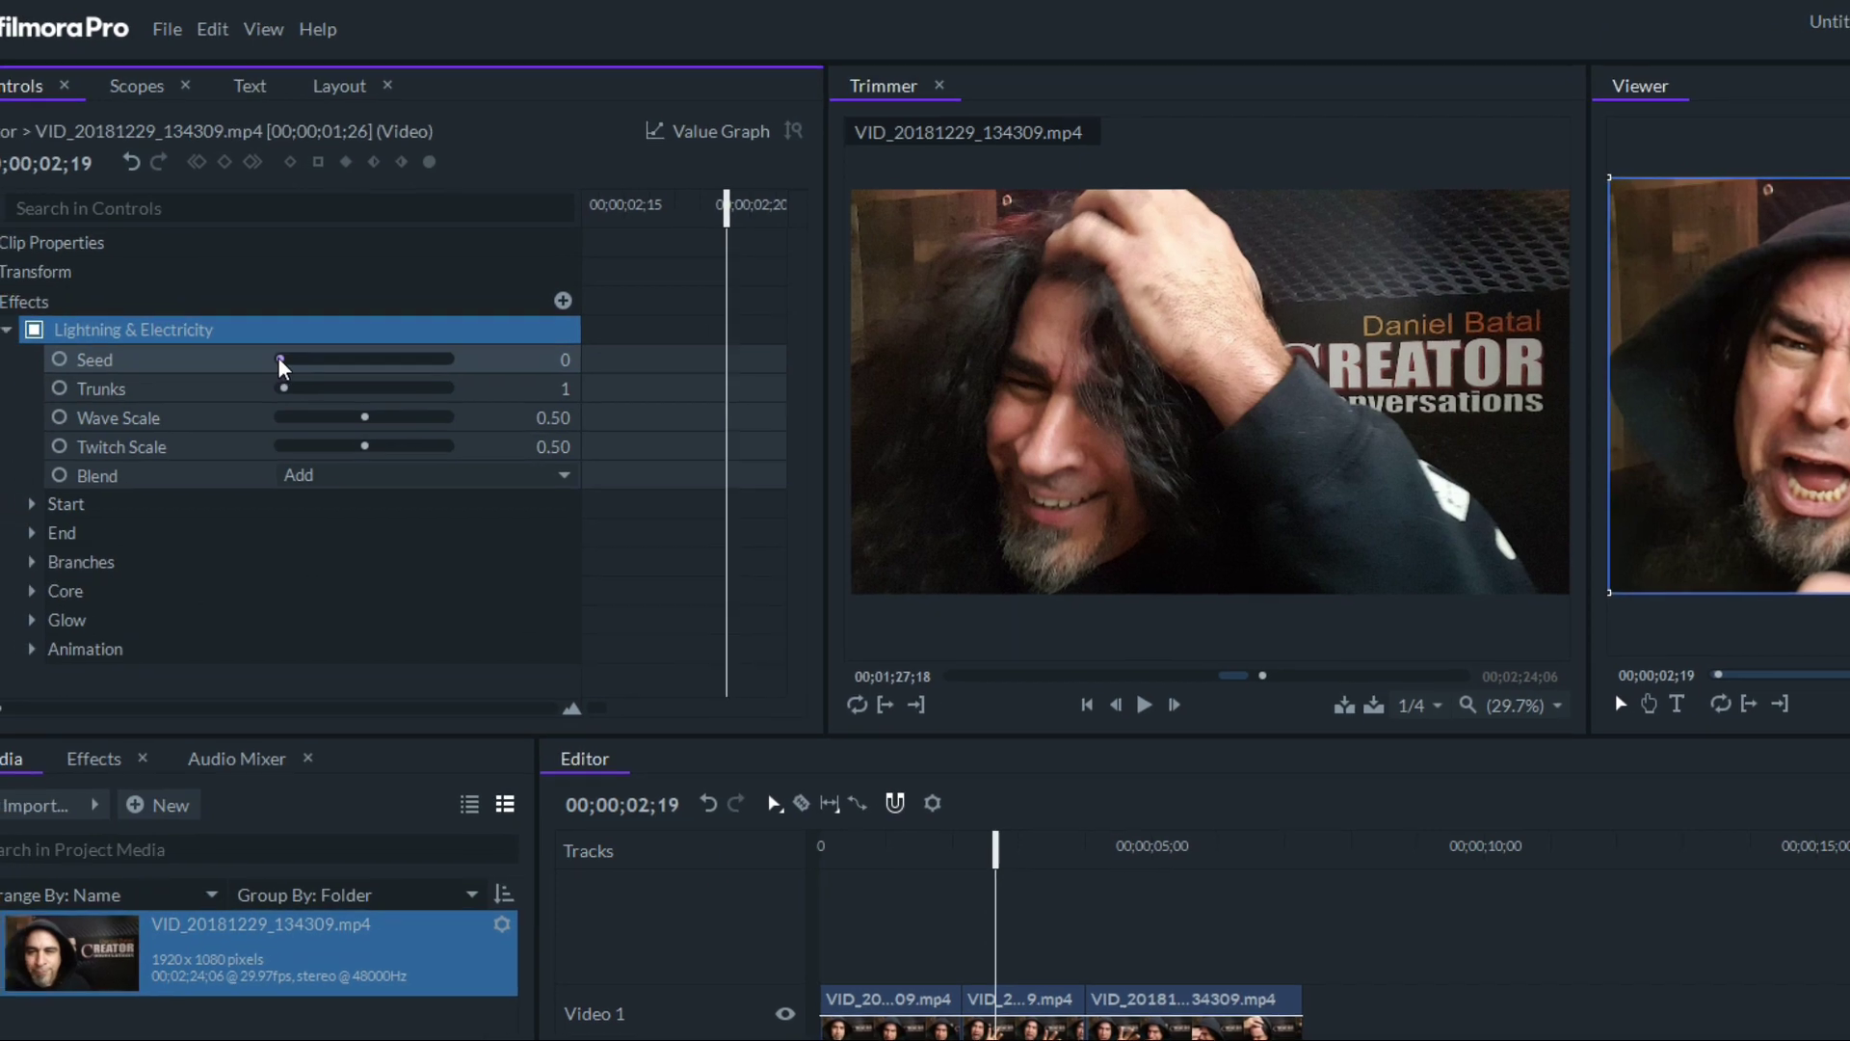
Set the lightning's Seed to 100, Trunks to 2 and Wave Scale to 0.40.
{"action": "left_click", "coordinate": [345, 372]}
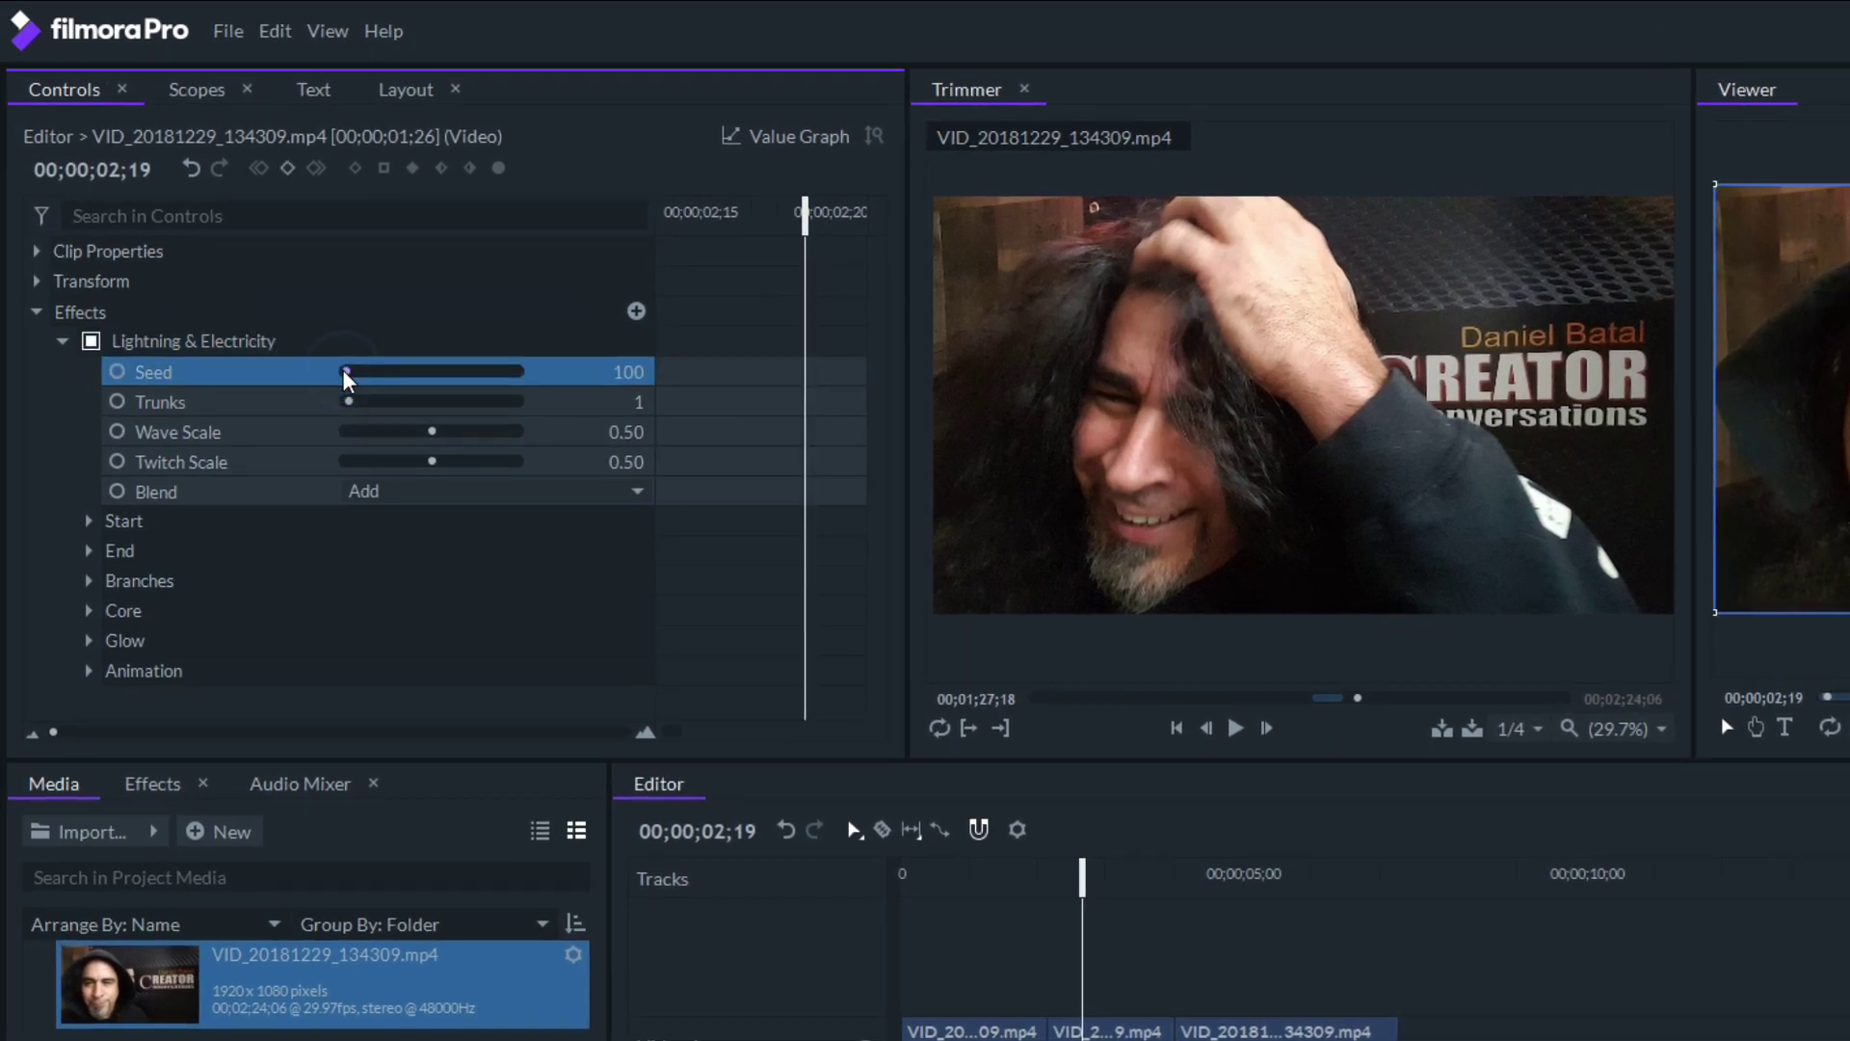
{"action": "left_click", "coordinate": [355, 411]}
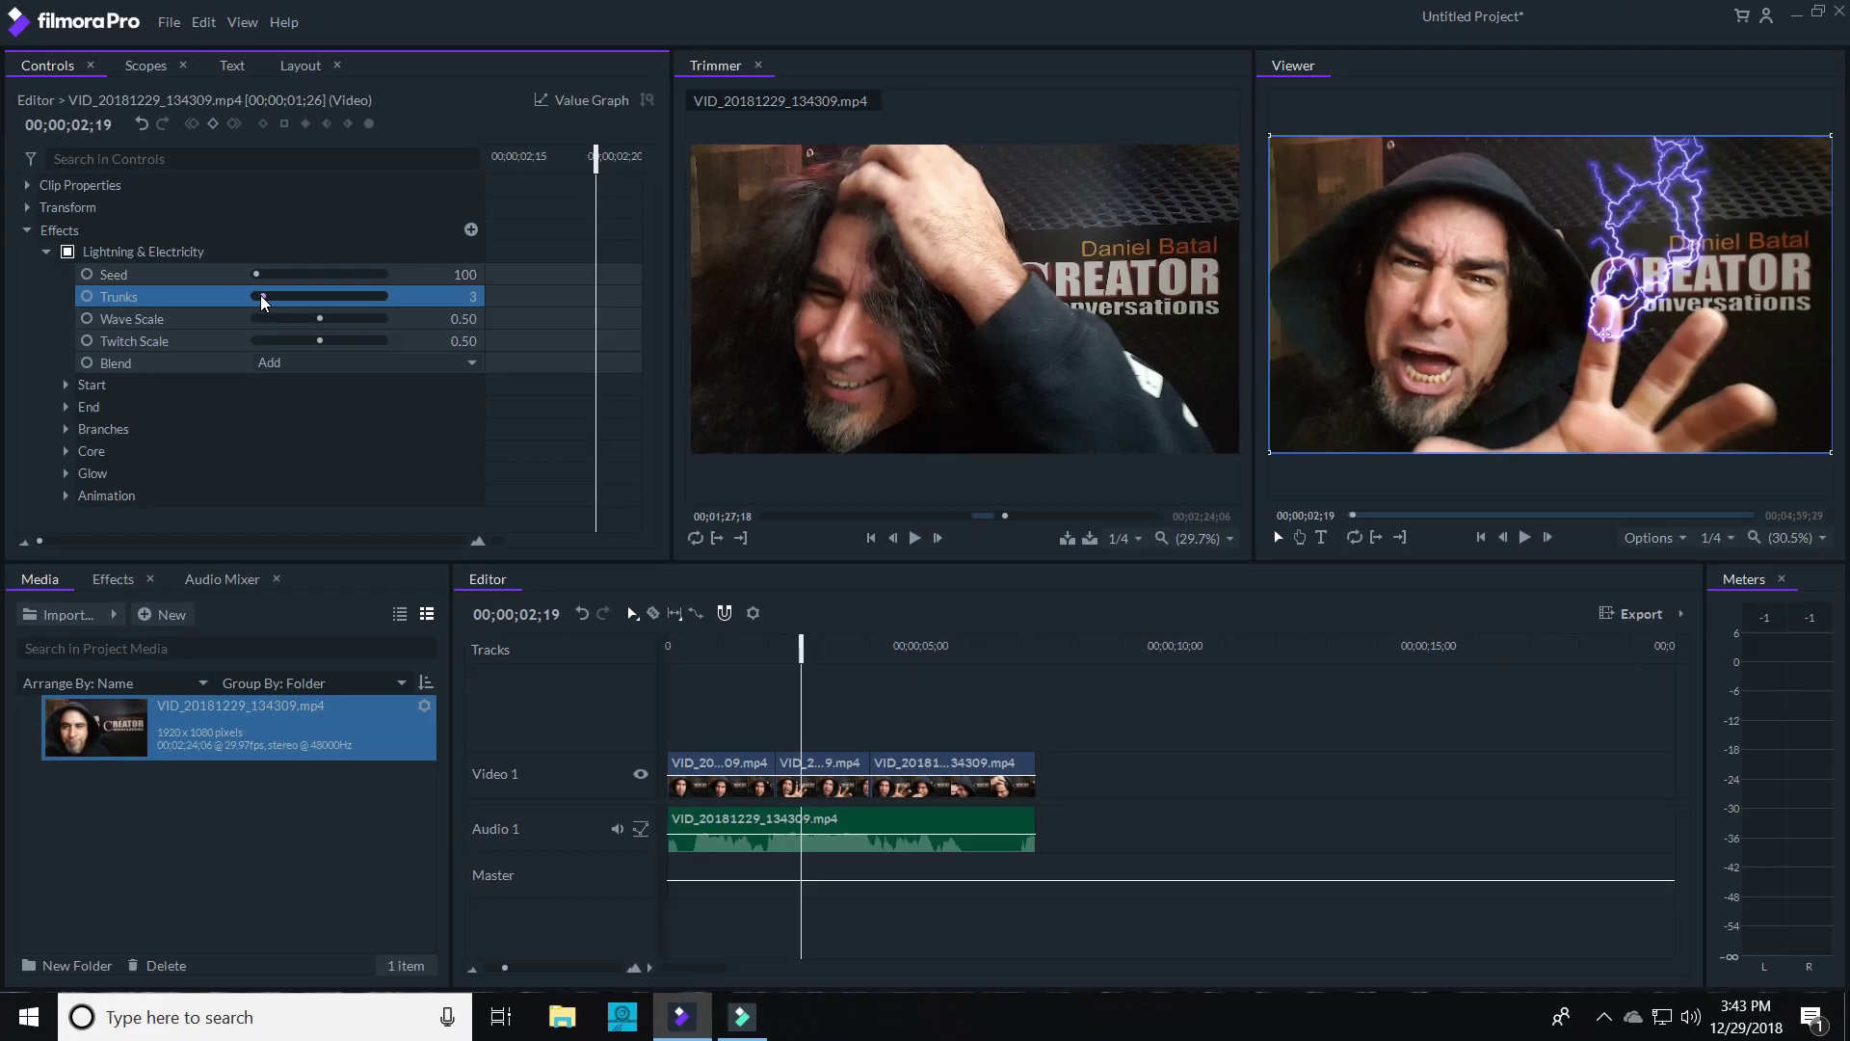
{"action": "mouse_move", "coordinate": [307, 348]}
{"action": "left_mouse_down"}
{"action": "mouse_move", "coordinate": [252, 302]}
{"action": "mouse_move", "coordinate": [408, 318]}
{"action": "mouse_move", "coordinate": [279, 319]}
{"action": "mouse_move", "coordinate": [353, 339]}
{"action": "mouse_move", "coordinate": [321, 344]}
{"action": "left_mouse_up"}
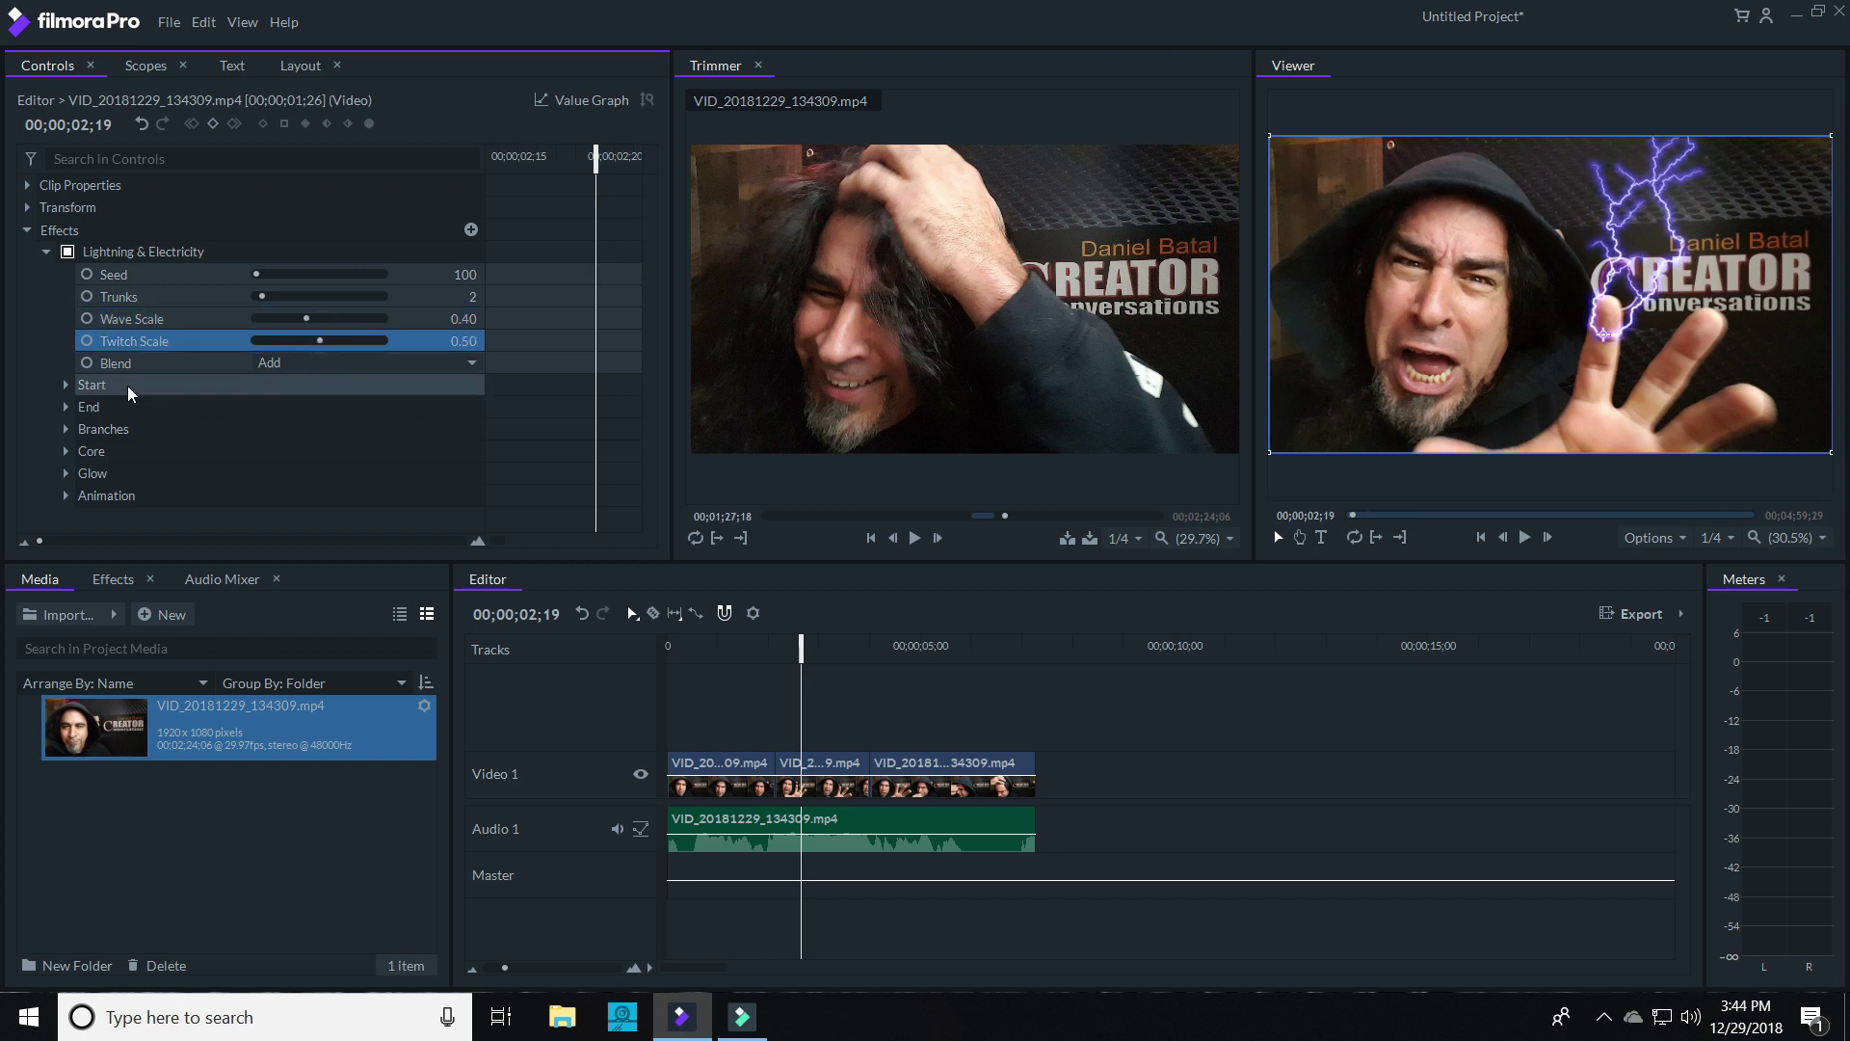
Try the Subtract blend mode on the lightning effect.
{"action": "left_click", "coordinate": [474, 363]}
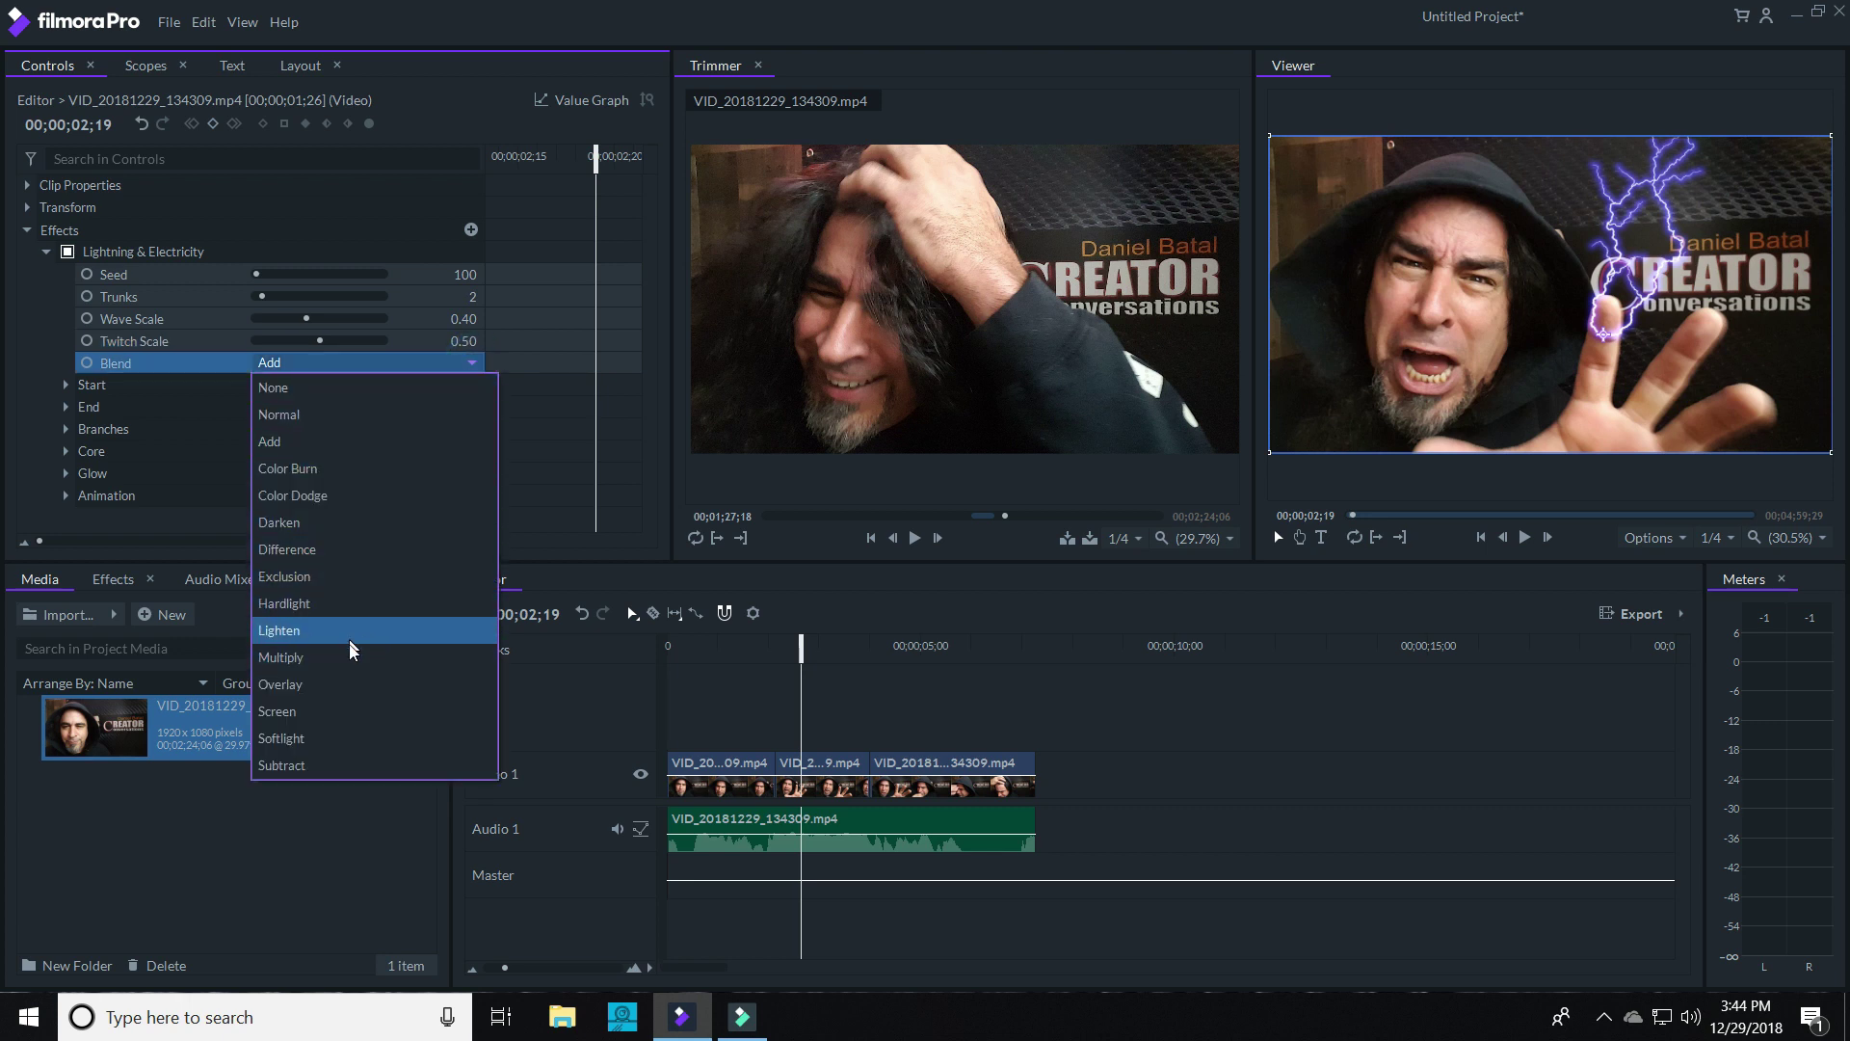
{"action": "left_click", "coordinate": [318, 766]}
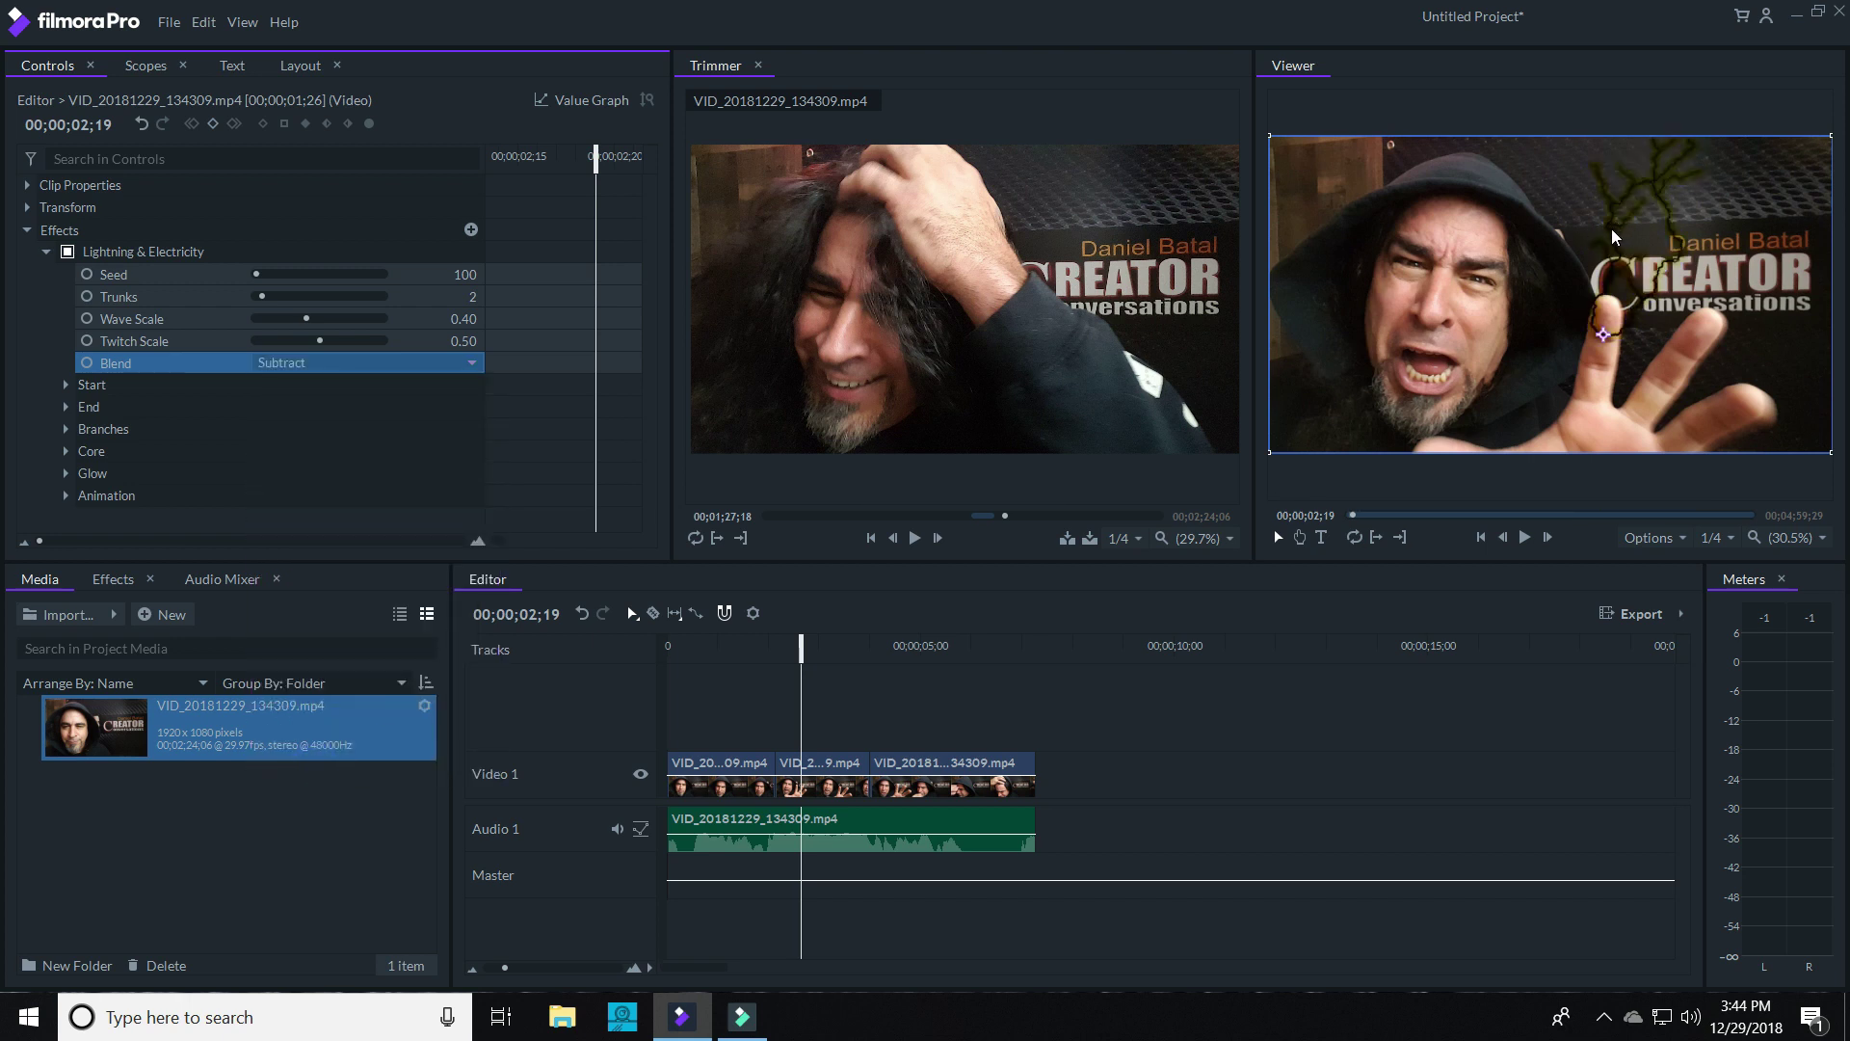
Add a second Lightning & Electricity effect running from the middle finger to the picture's right edge.
{"action": "left_click", "coordinate": [471, 229]}
{"action": "left_click", "coordinate": [704, 610]}
{"action": "left_click_drag", "start_coordinate": [1429, 187], "coordinate": [1836, 174]}
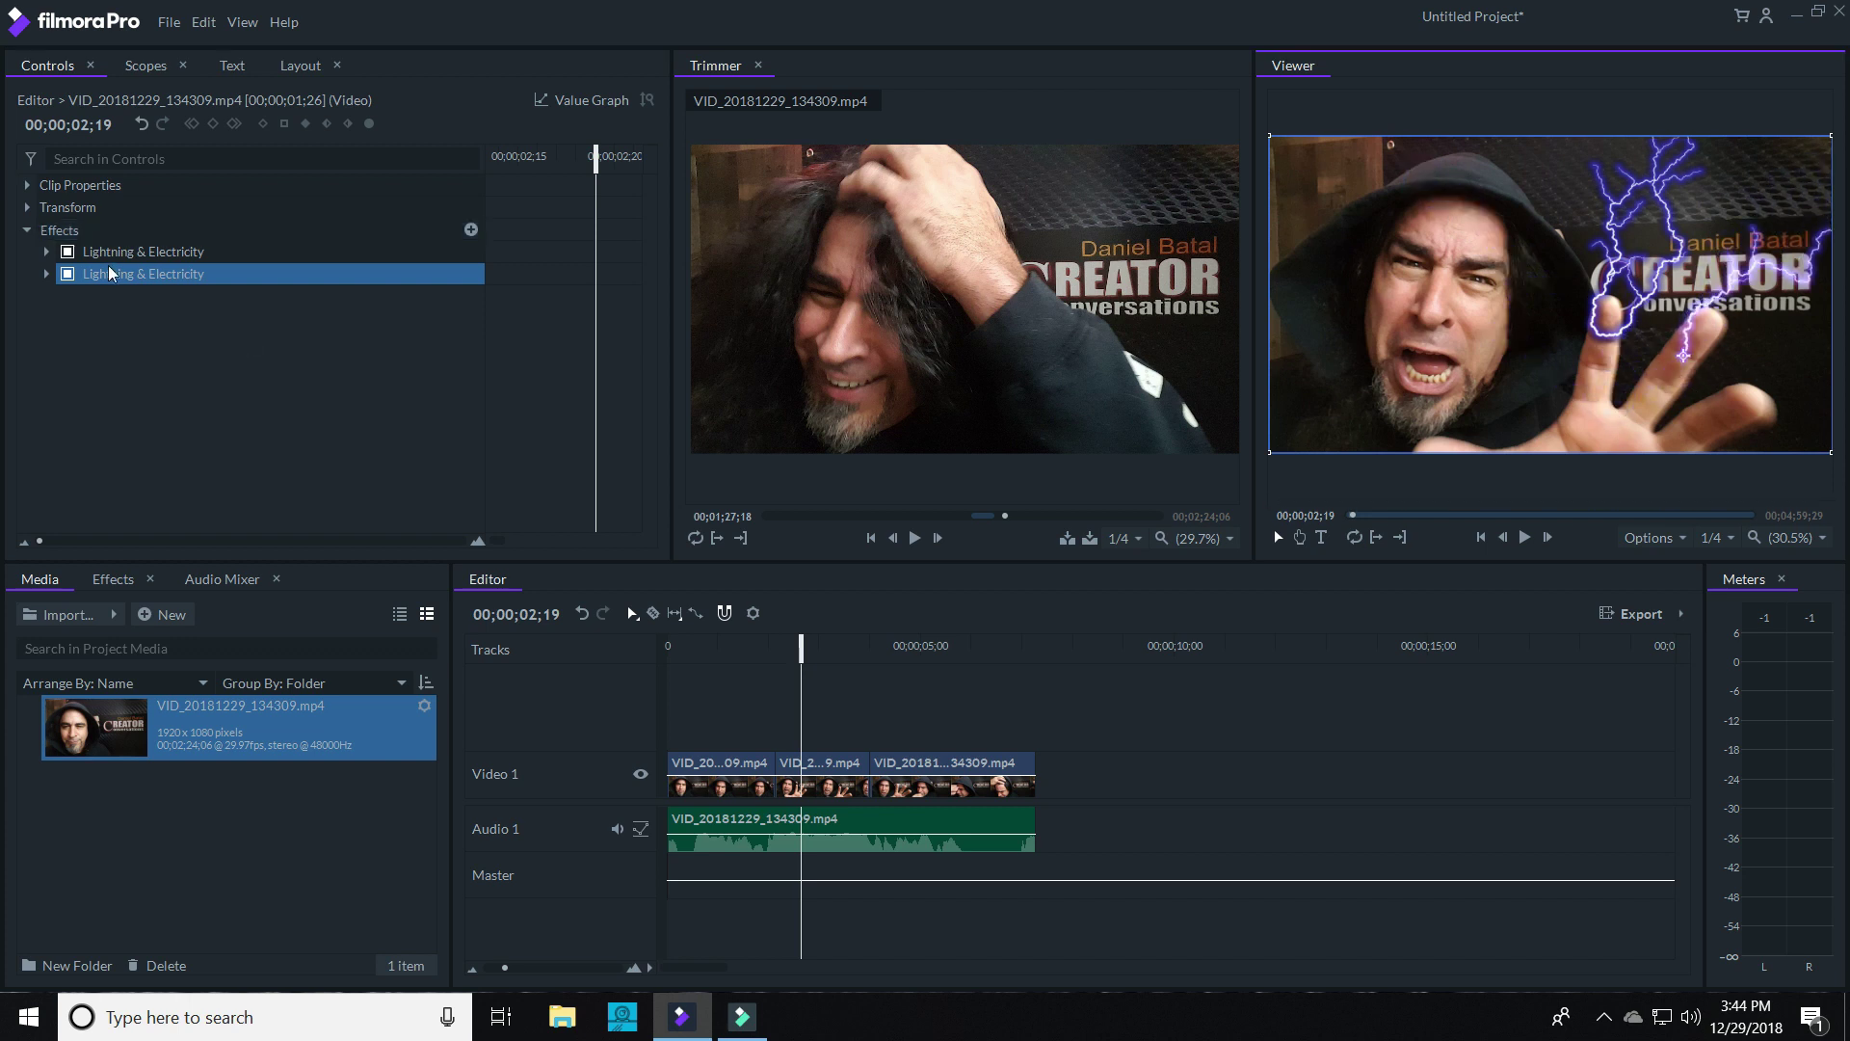
Add a third Lightning & Electricity effect running from the ring finger to the picture's right edge.
{"action": "left_click", "coordinate": [471, 230]}
{"action": "left_click", "coordinate": [706, 614]}
{"action": "left_click_drag", "start_coordinate": [1429, 189], "coordinate": [1710, 425]}
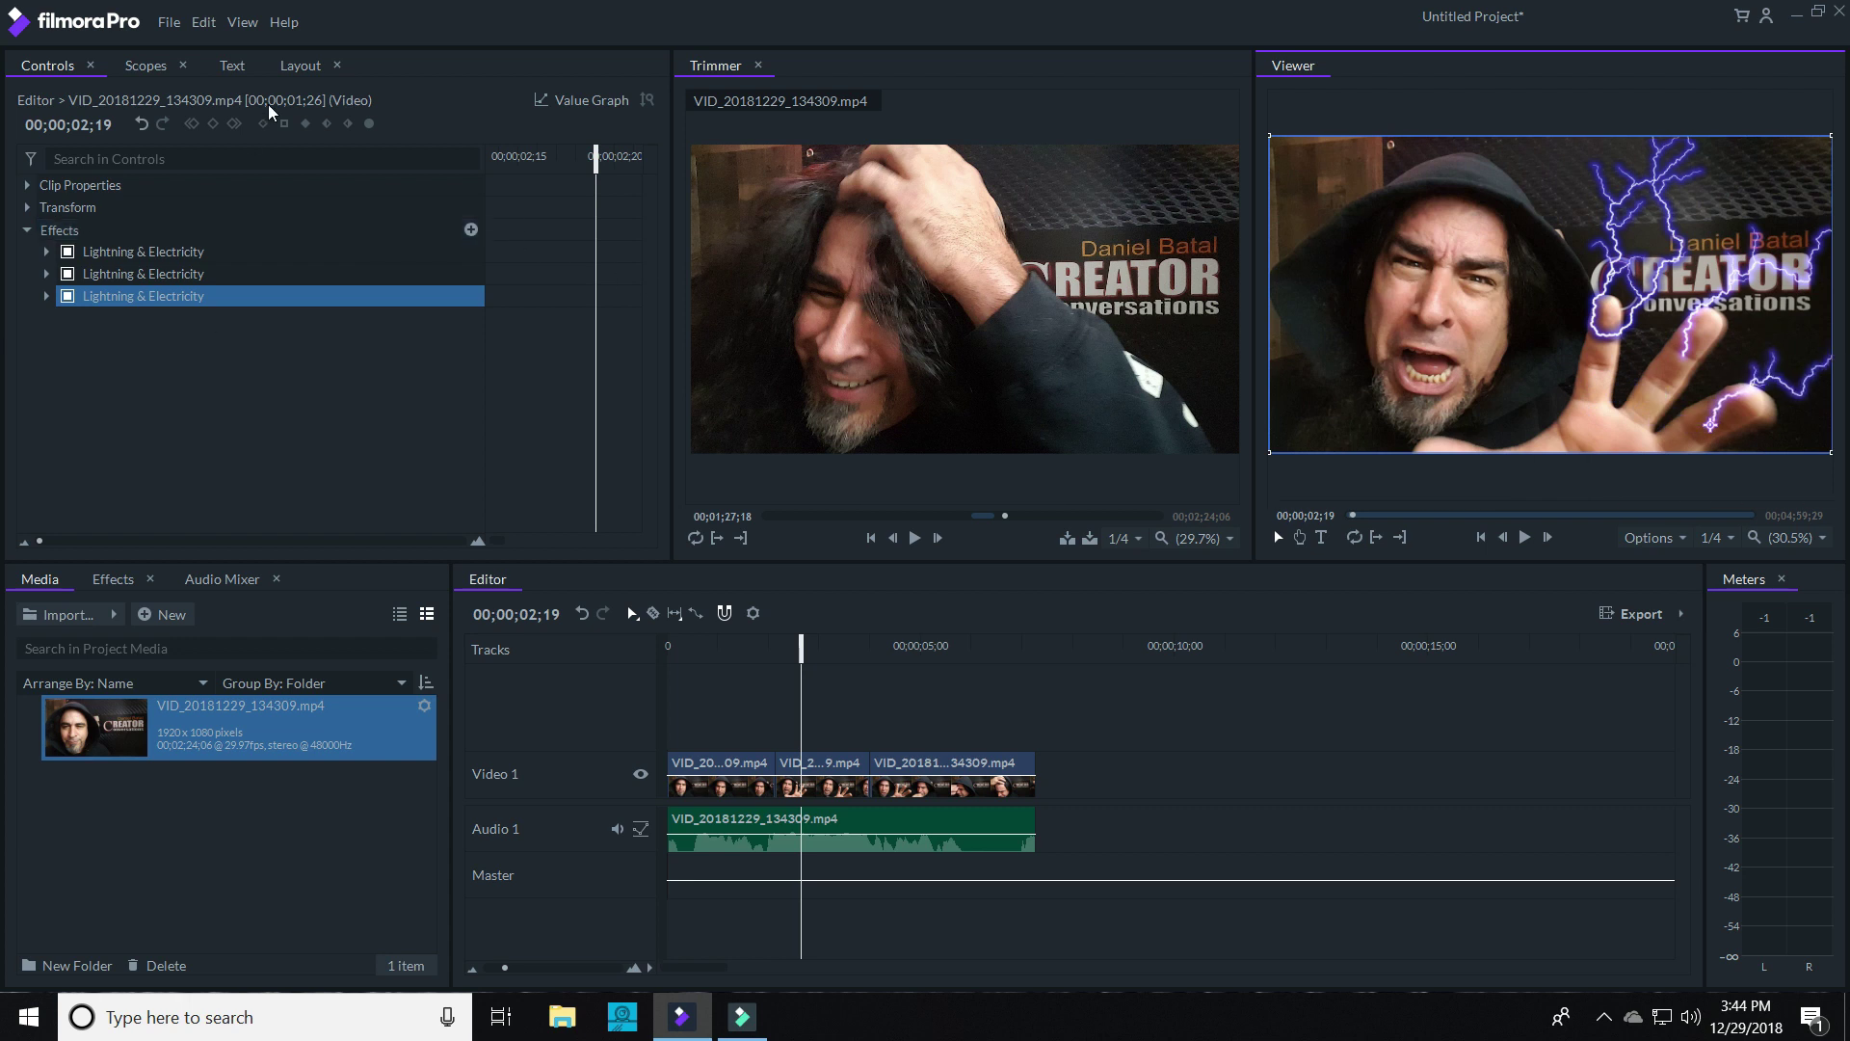
Add a fourth Lightning & Electricity effect from the thumb to the picture's left edge, with Trunks set to 3.
{"action": "left_click", "coordinate": [471, 230]}
{"action": "left_click", "coordinate": [704, 606]}
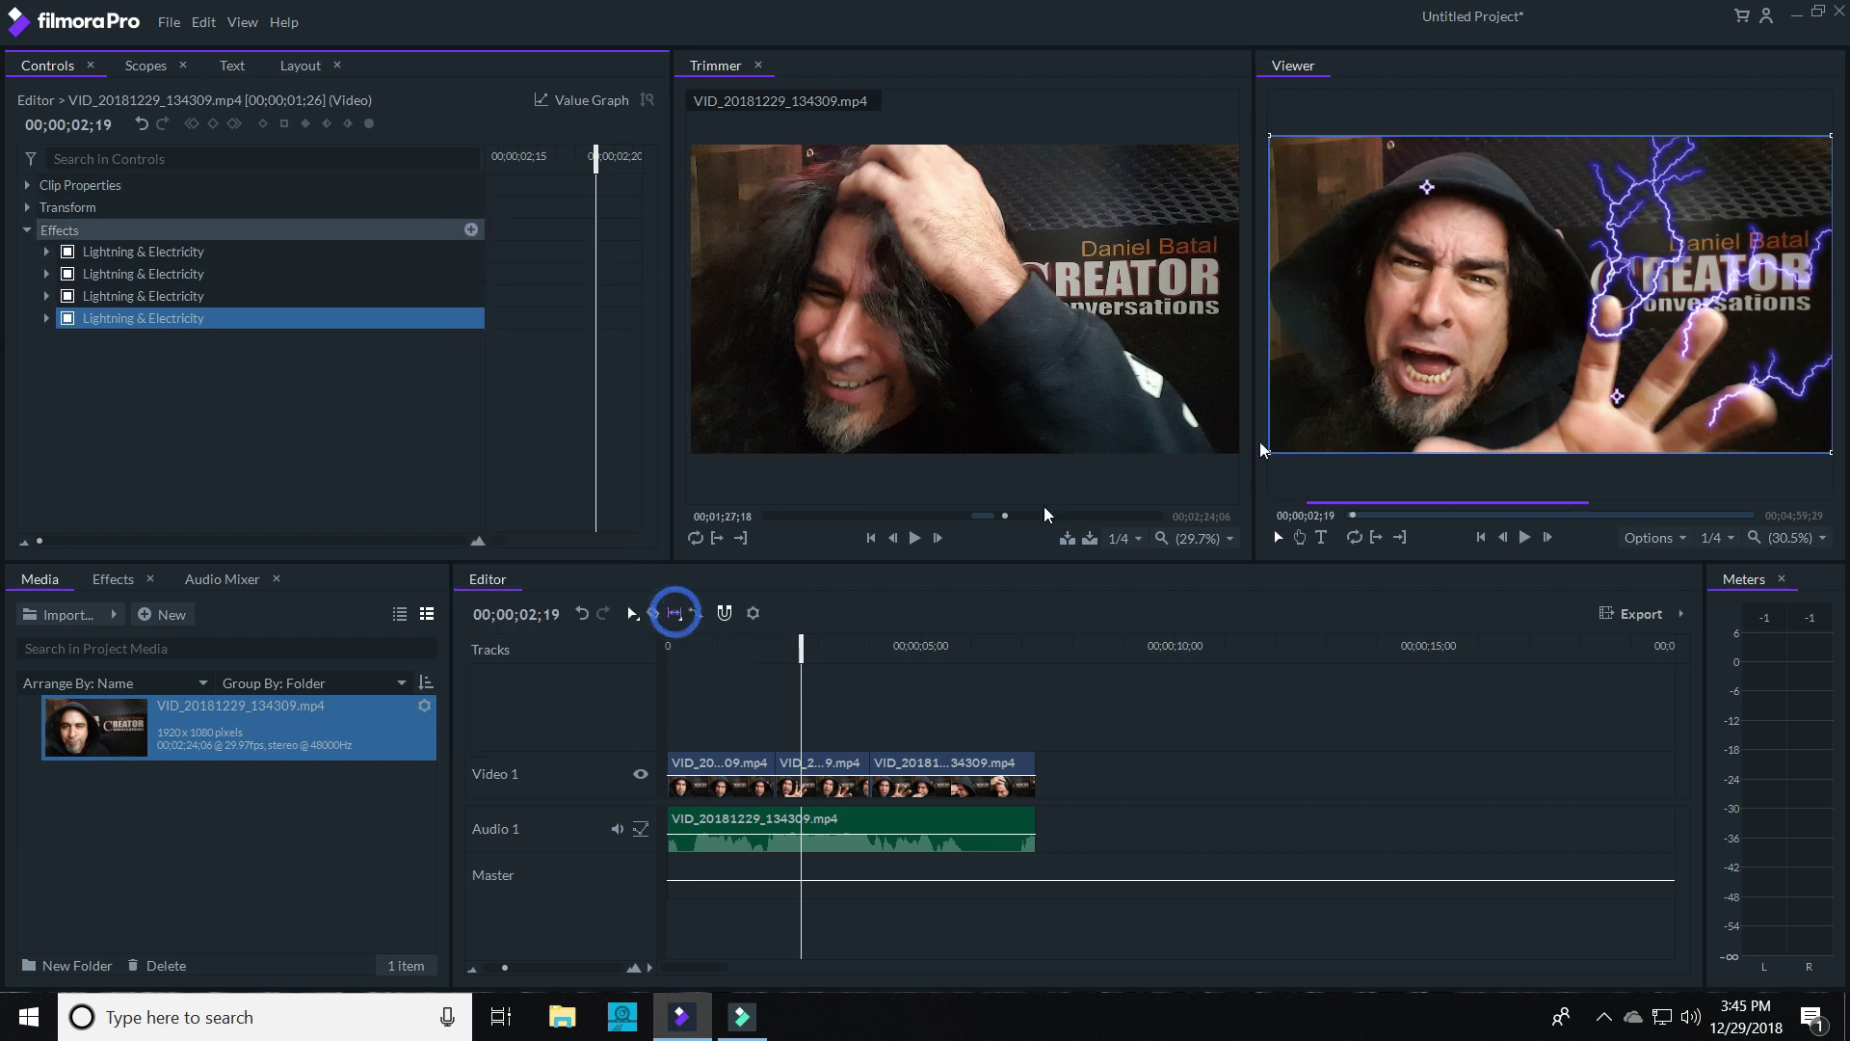
{"action": "left_click_drag", "start_coordinate": [1440, 197], "coordinate": [1626, 388]}
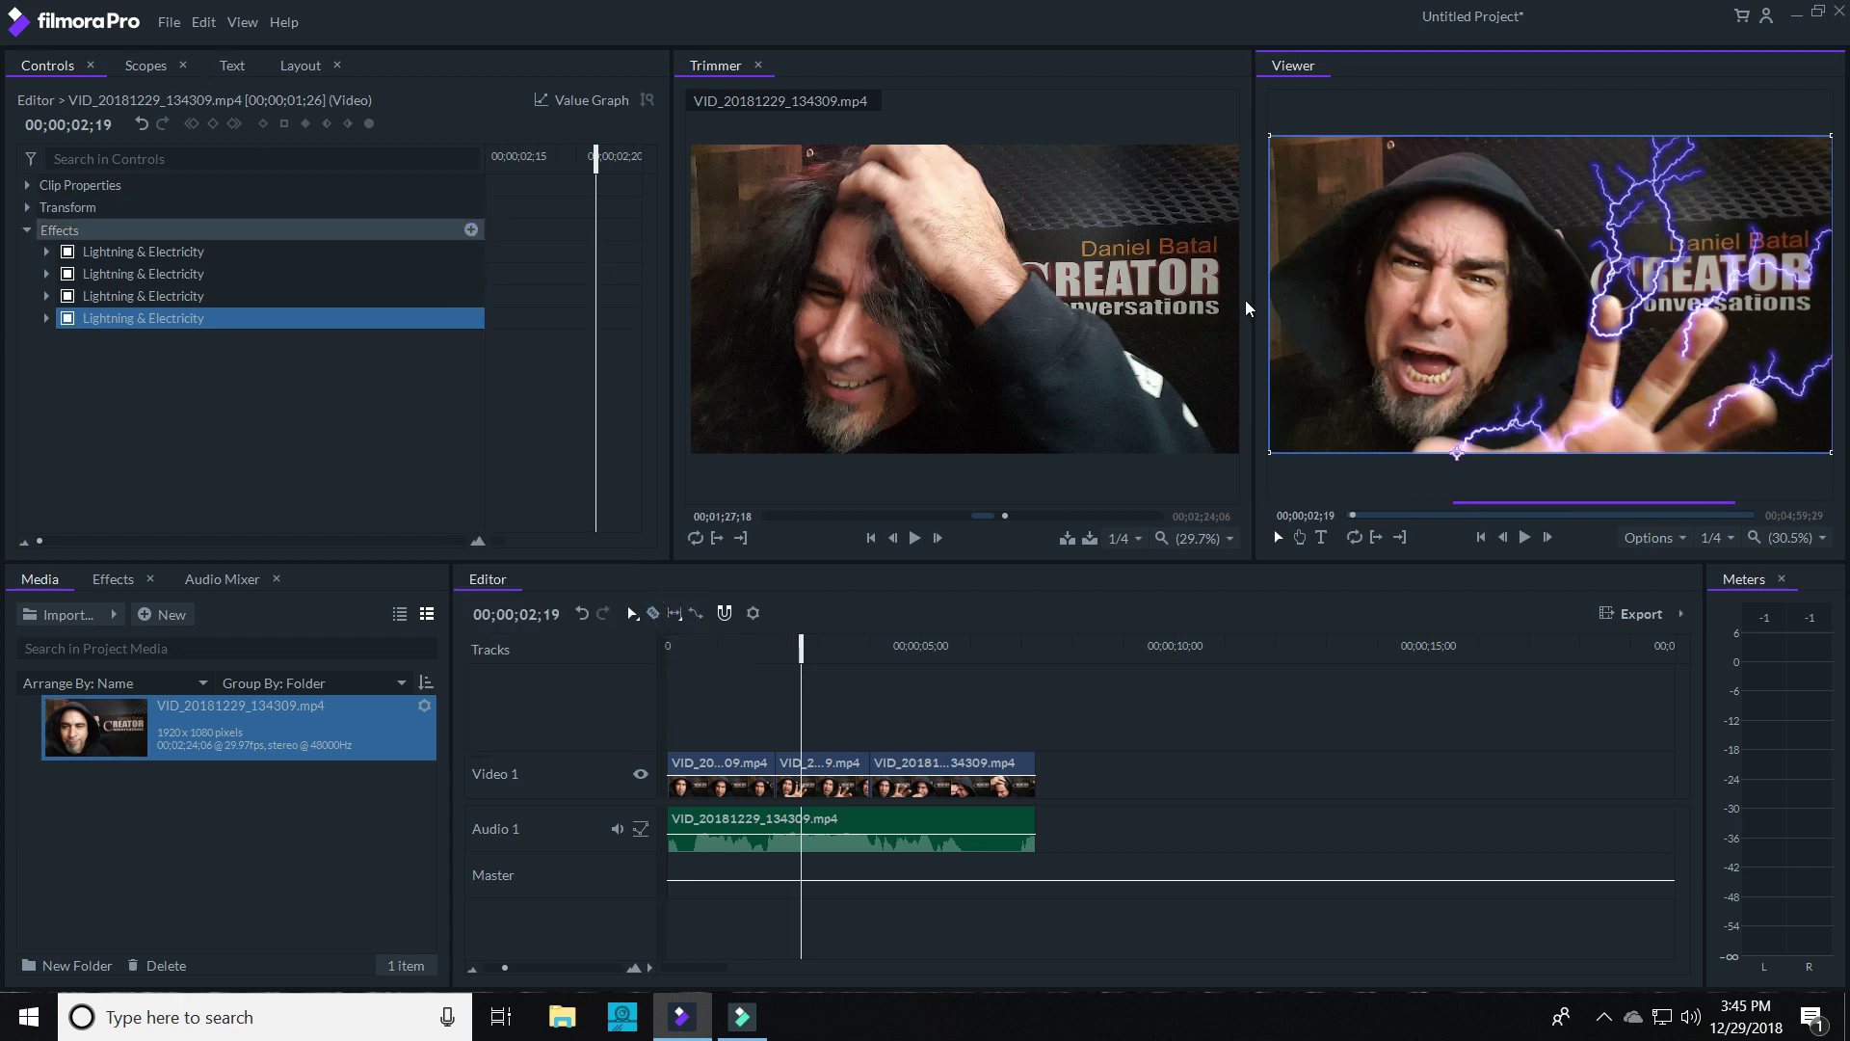
{"action": "left_click", "coordinate": [46, 318]}
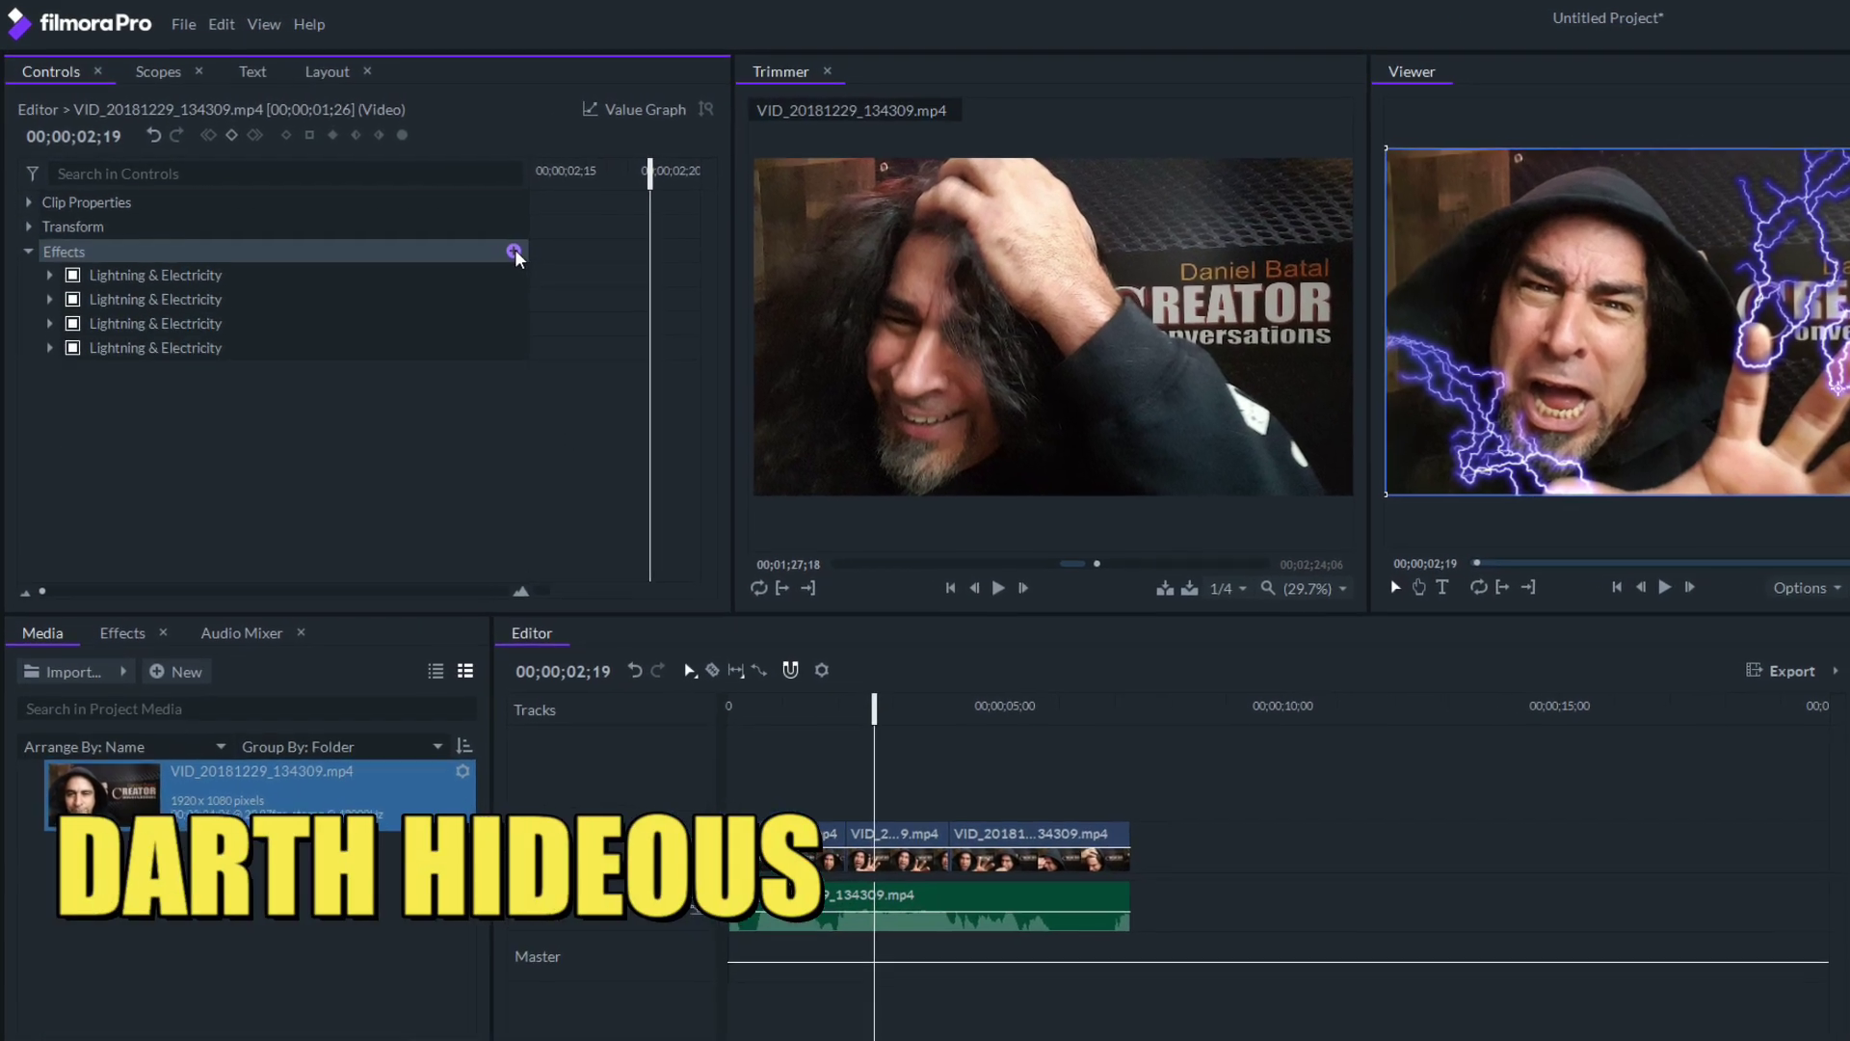
Add a Glow effect from the Lights & Flares category to the lightning segment.
{"action": "left_click", "coordinate": [514, 251]}
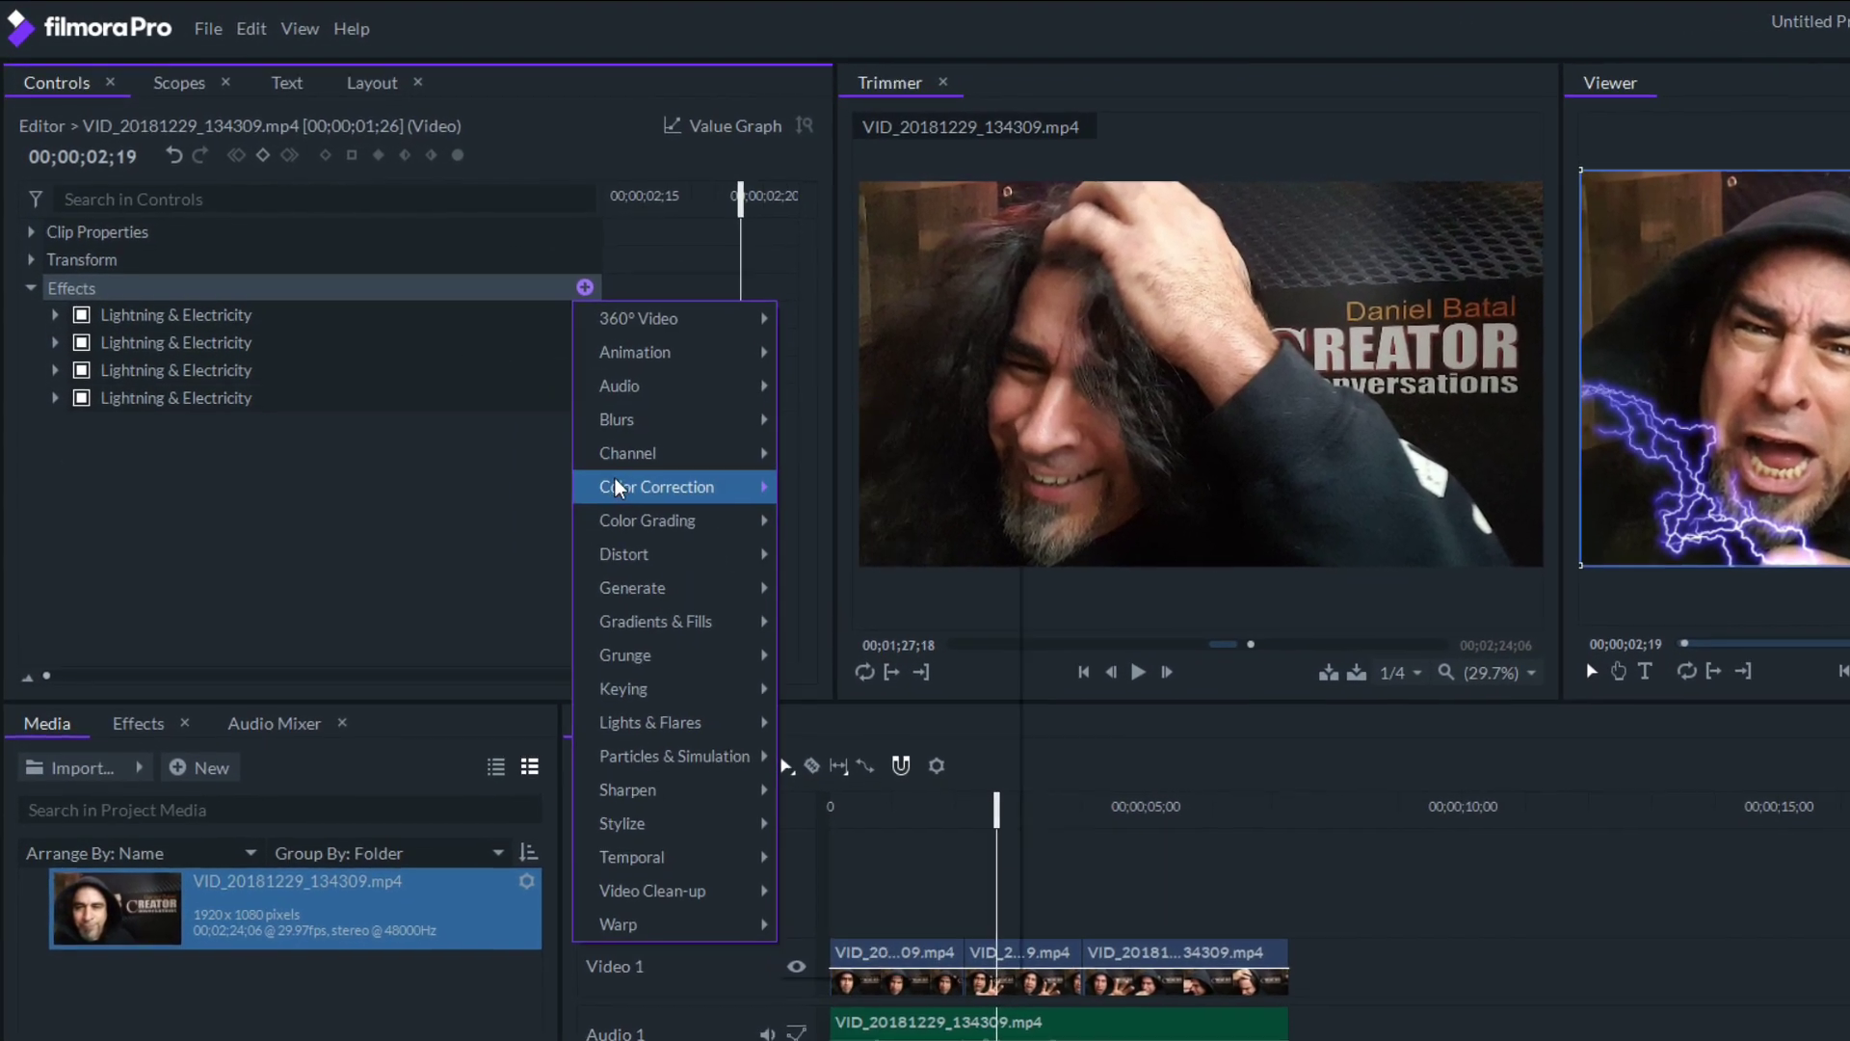
{"action": "mouse_move", "coordinate": [665, 723]}
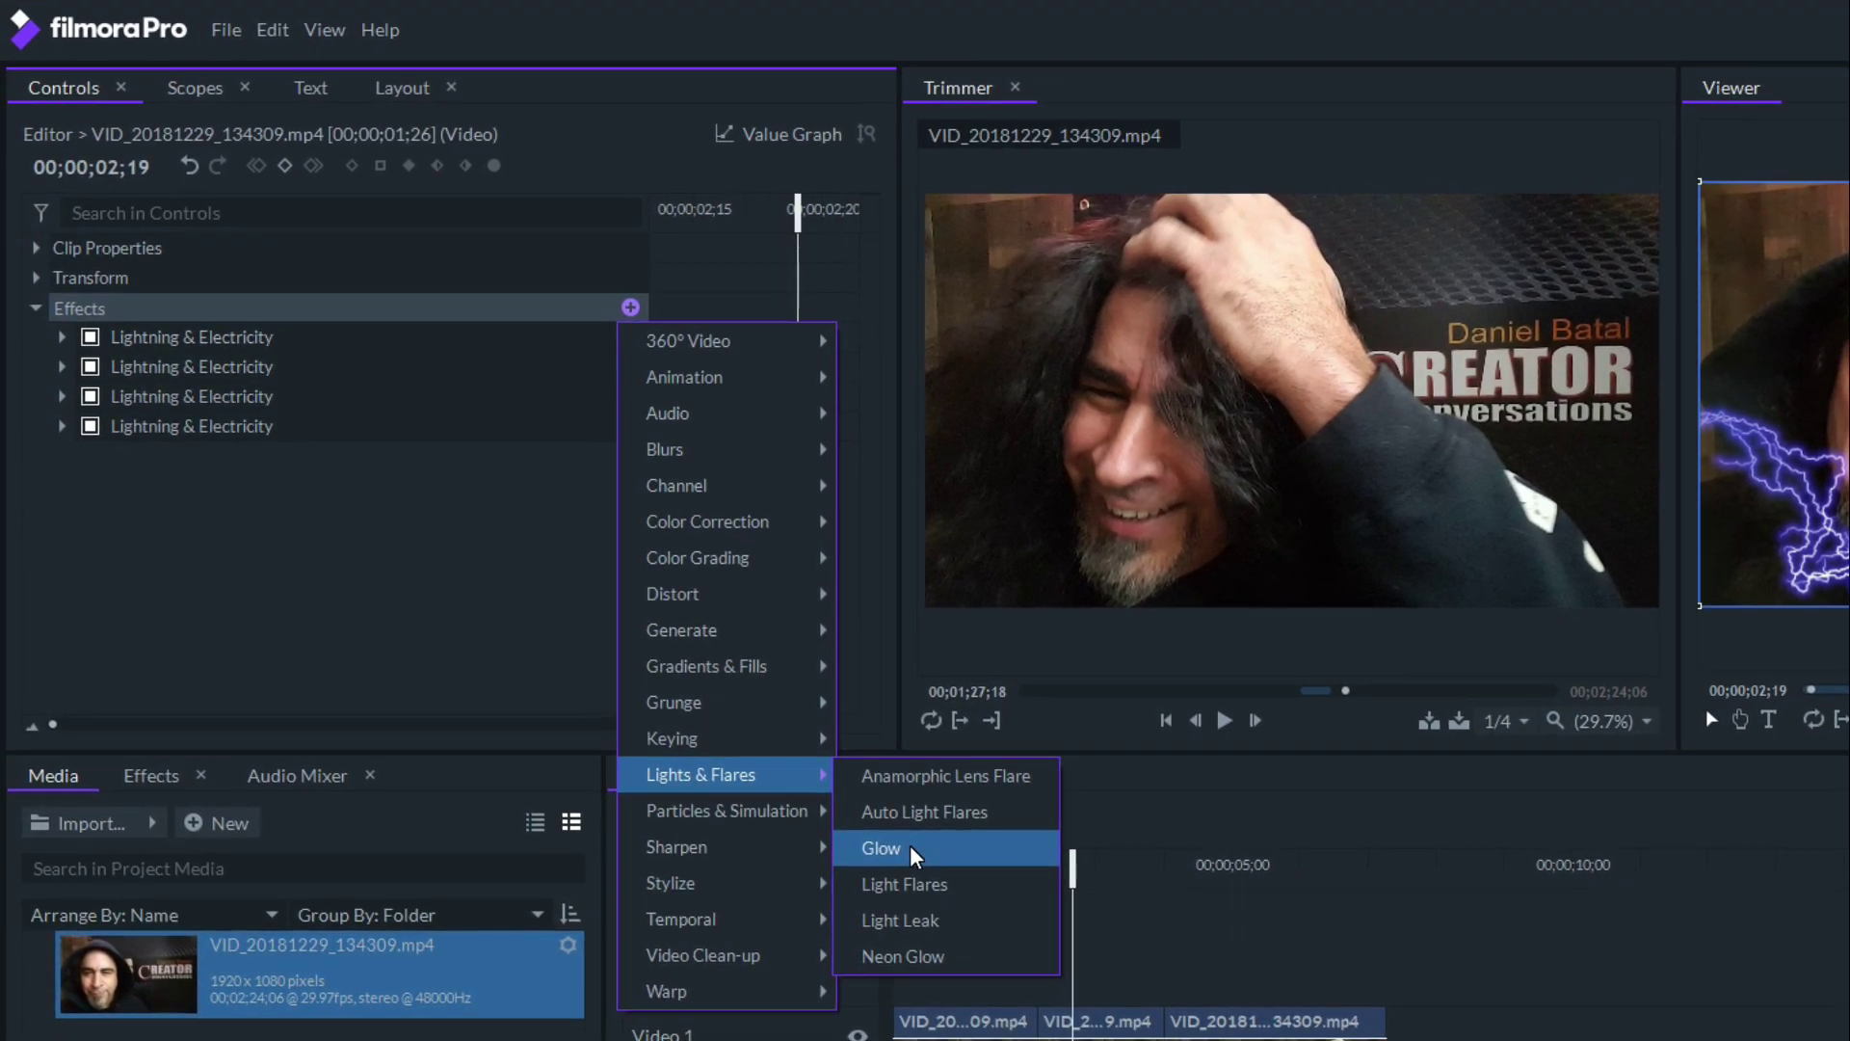
{"action": "left_click", "coordinate": [913, 856]}
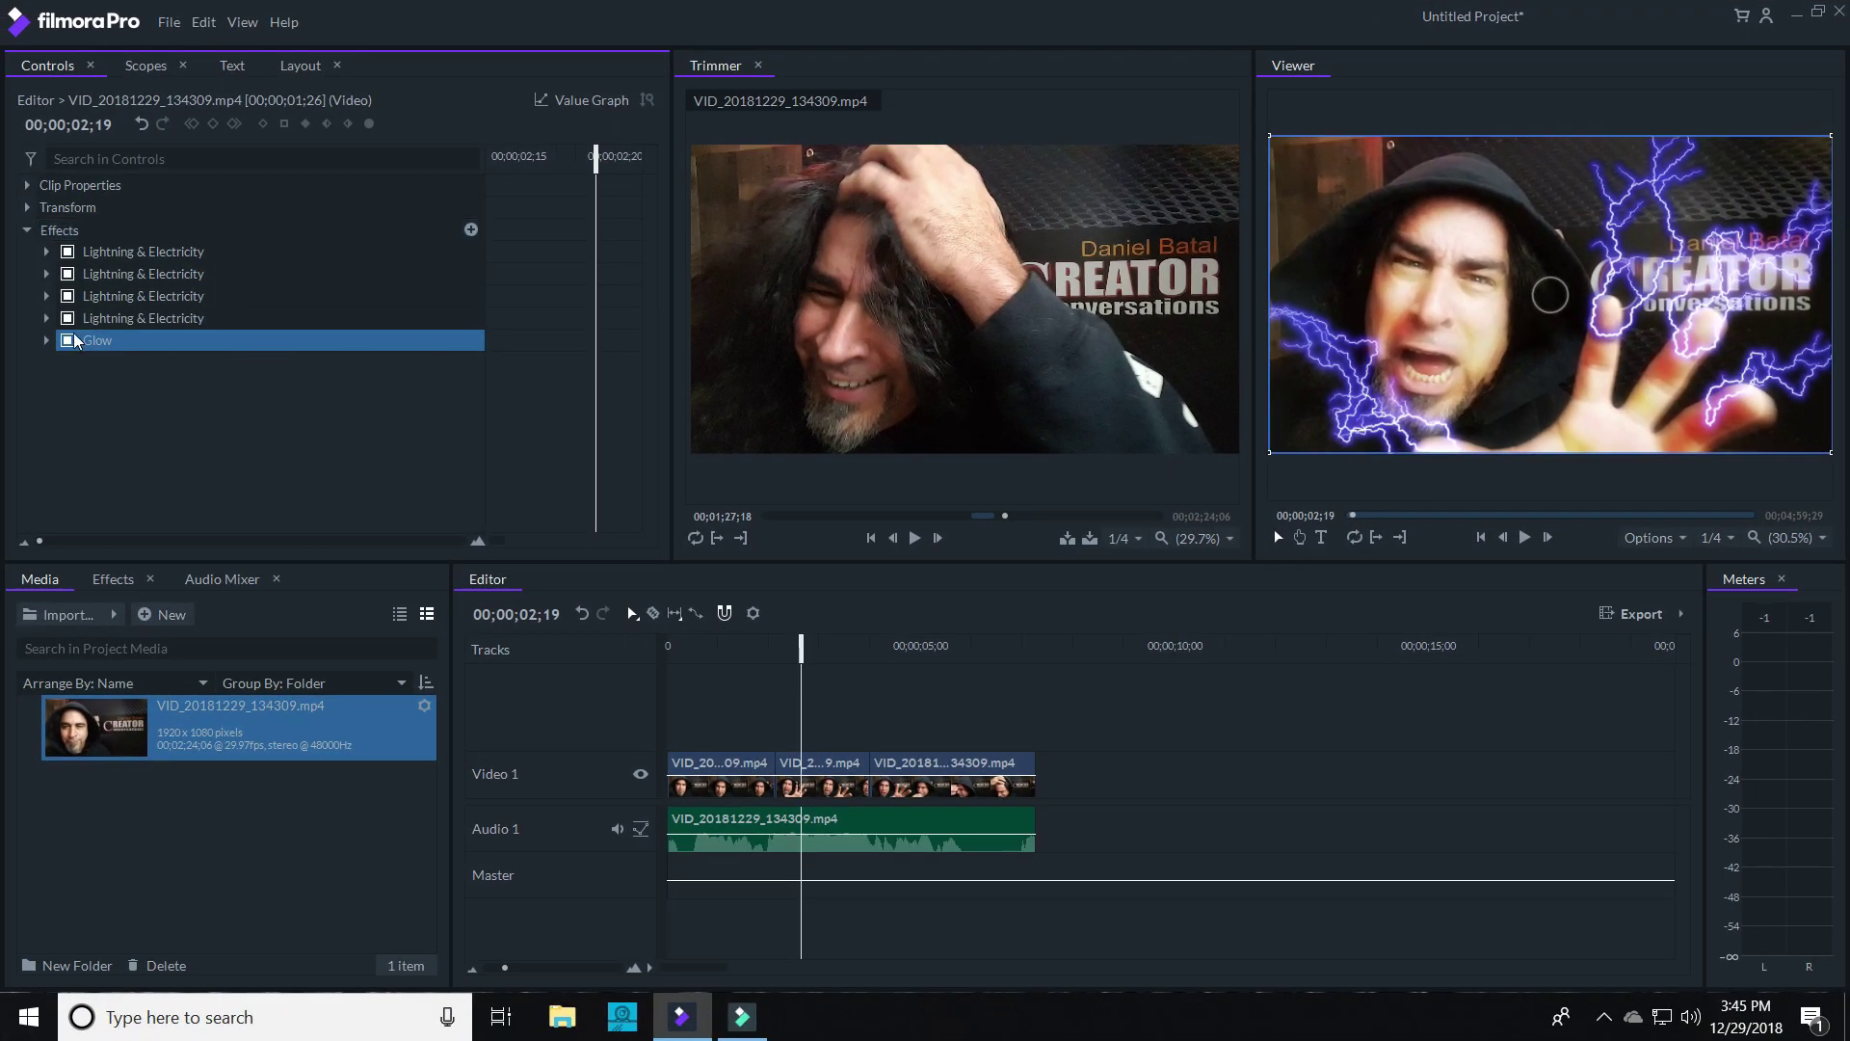
Set the Threshold of the Glow effect on the lightning segment to 36%.
{"action": "left_click", "coordinate": [46, 341]}
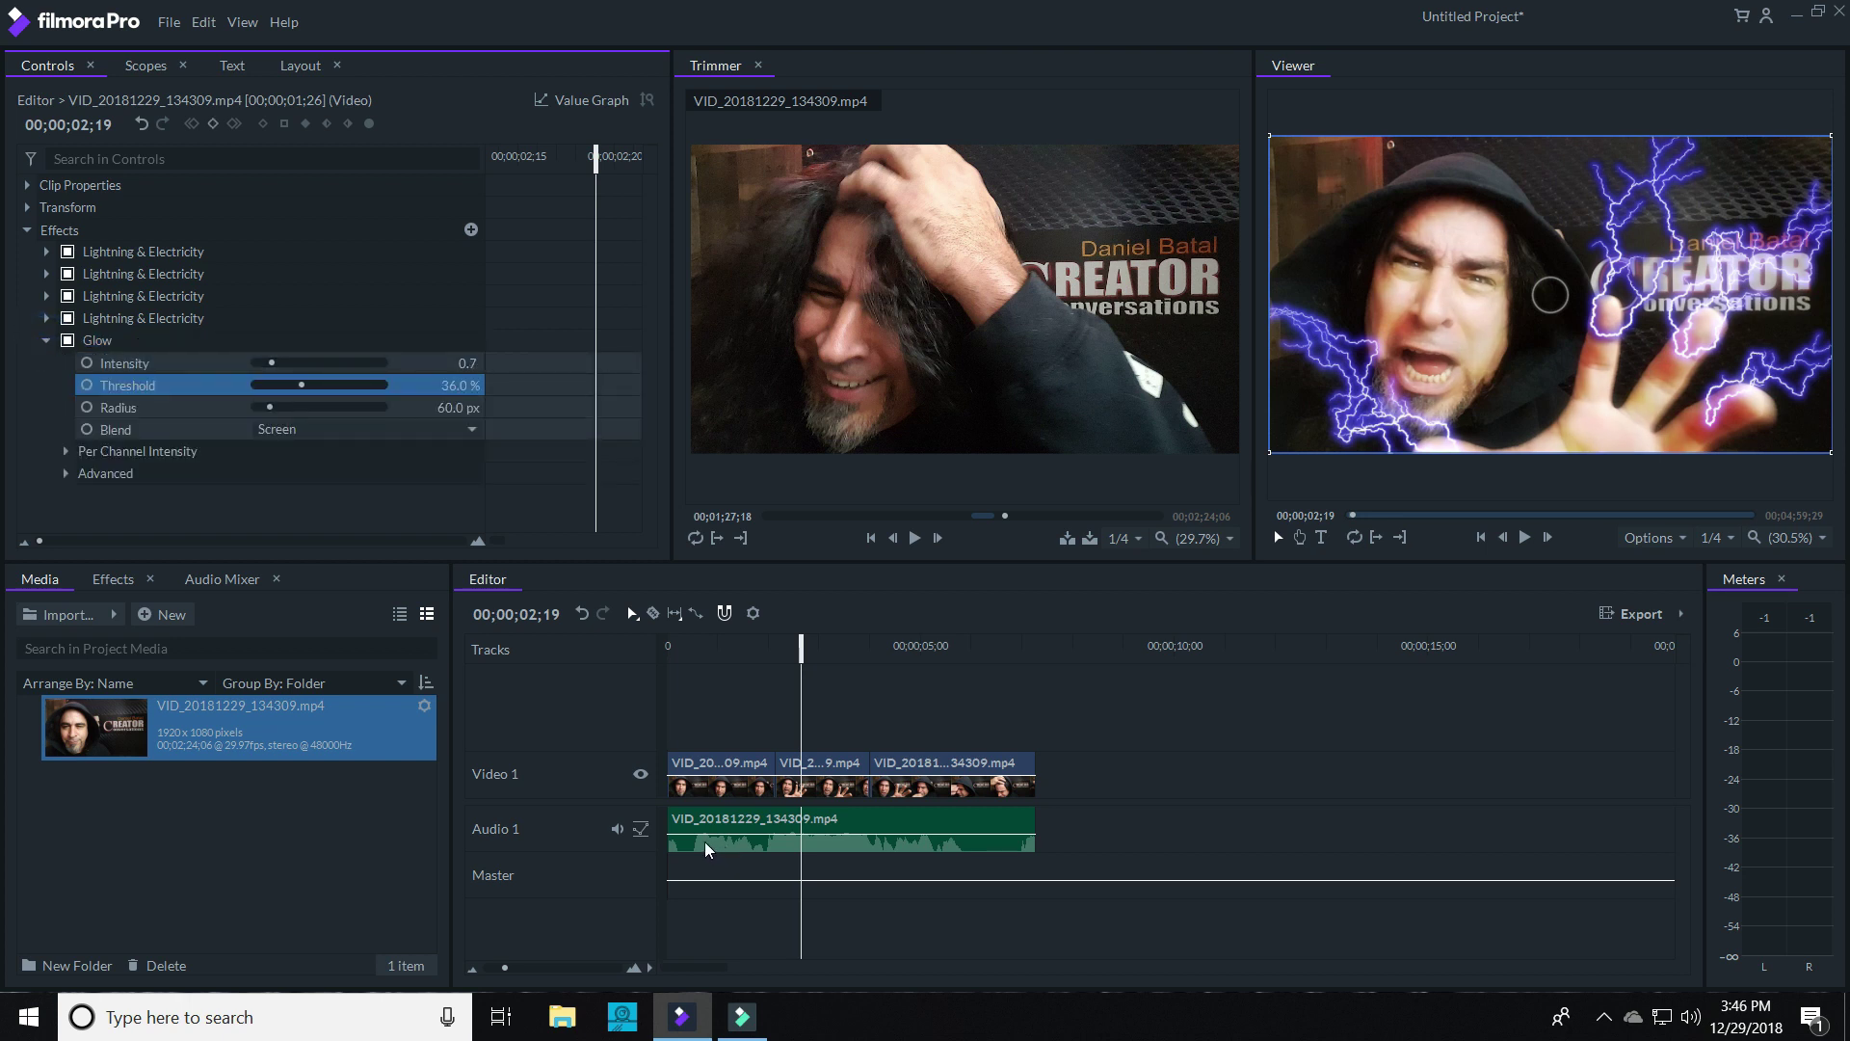
Add an Echo effect from the Audio category to the audio clip on the Audio 1 track.
{"action": "left_click", "coordinate": [707, 848]}
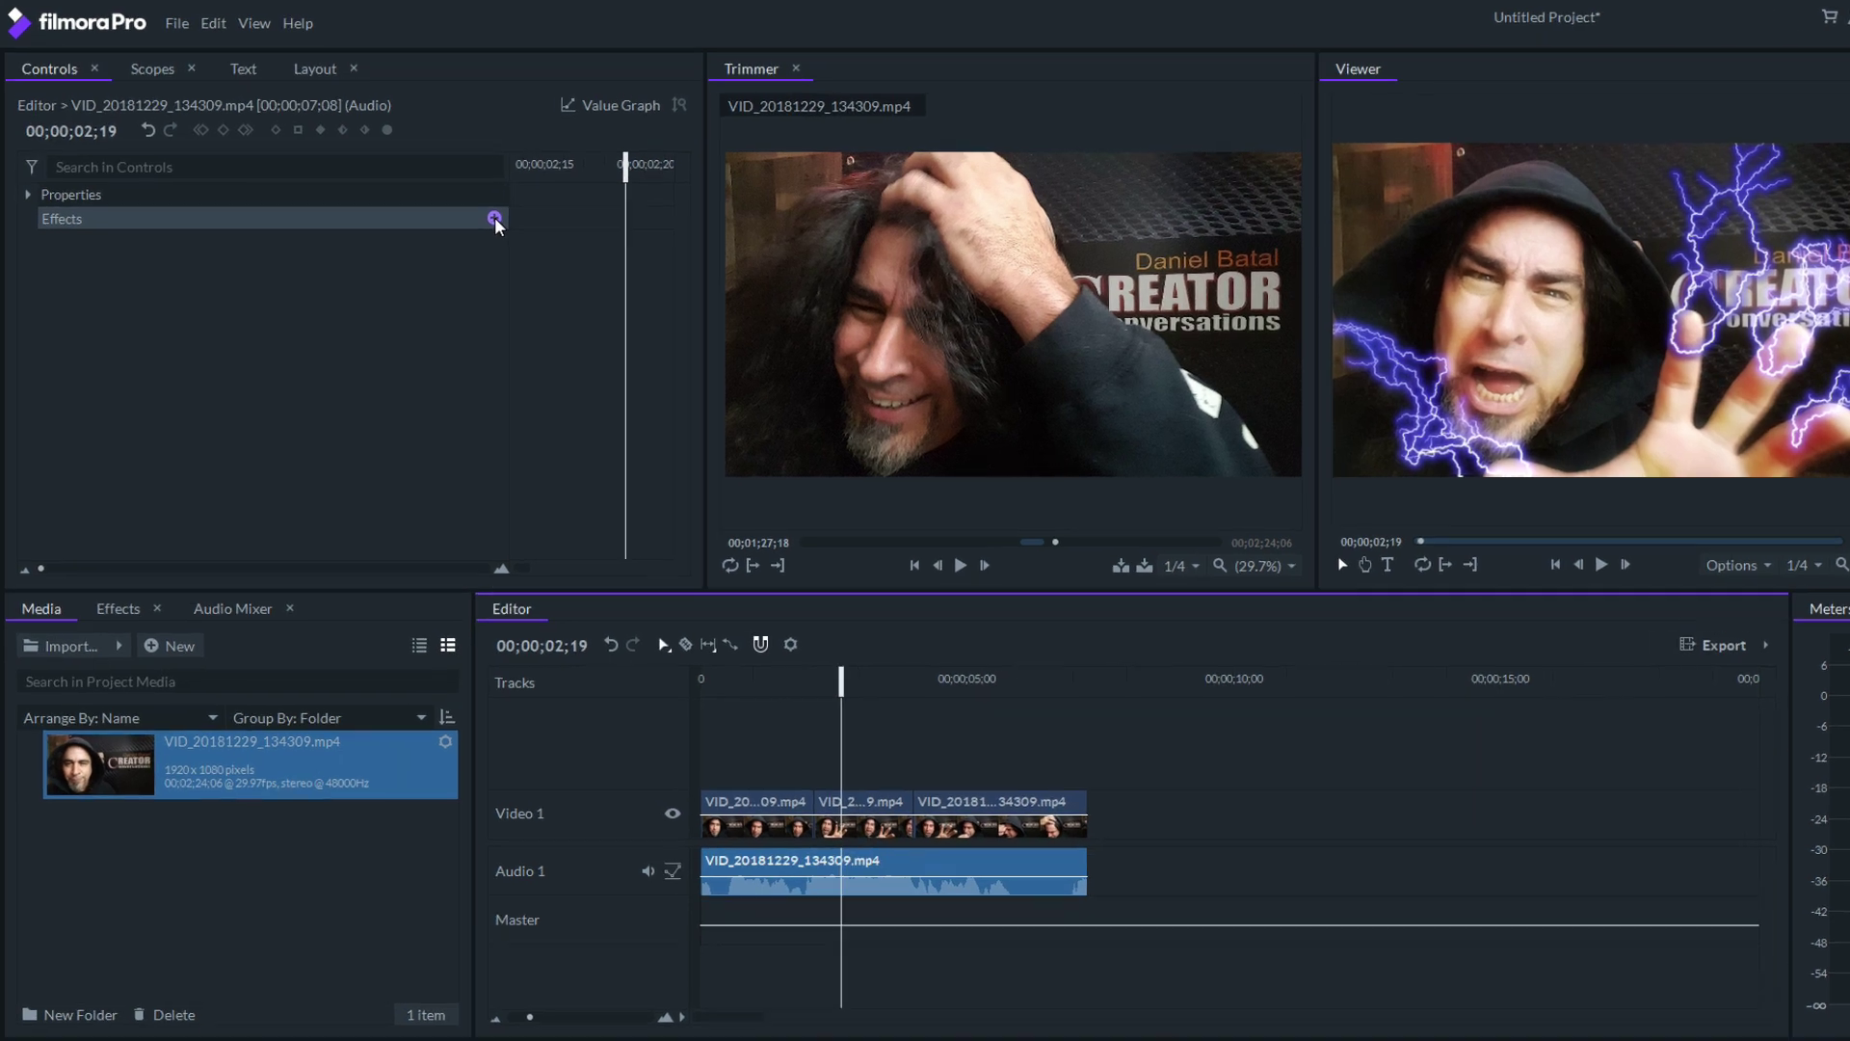
{"action": "left_click", "coordinate": [471, 207]}
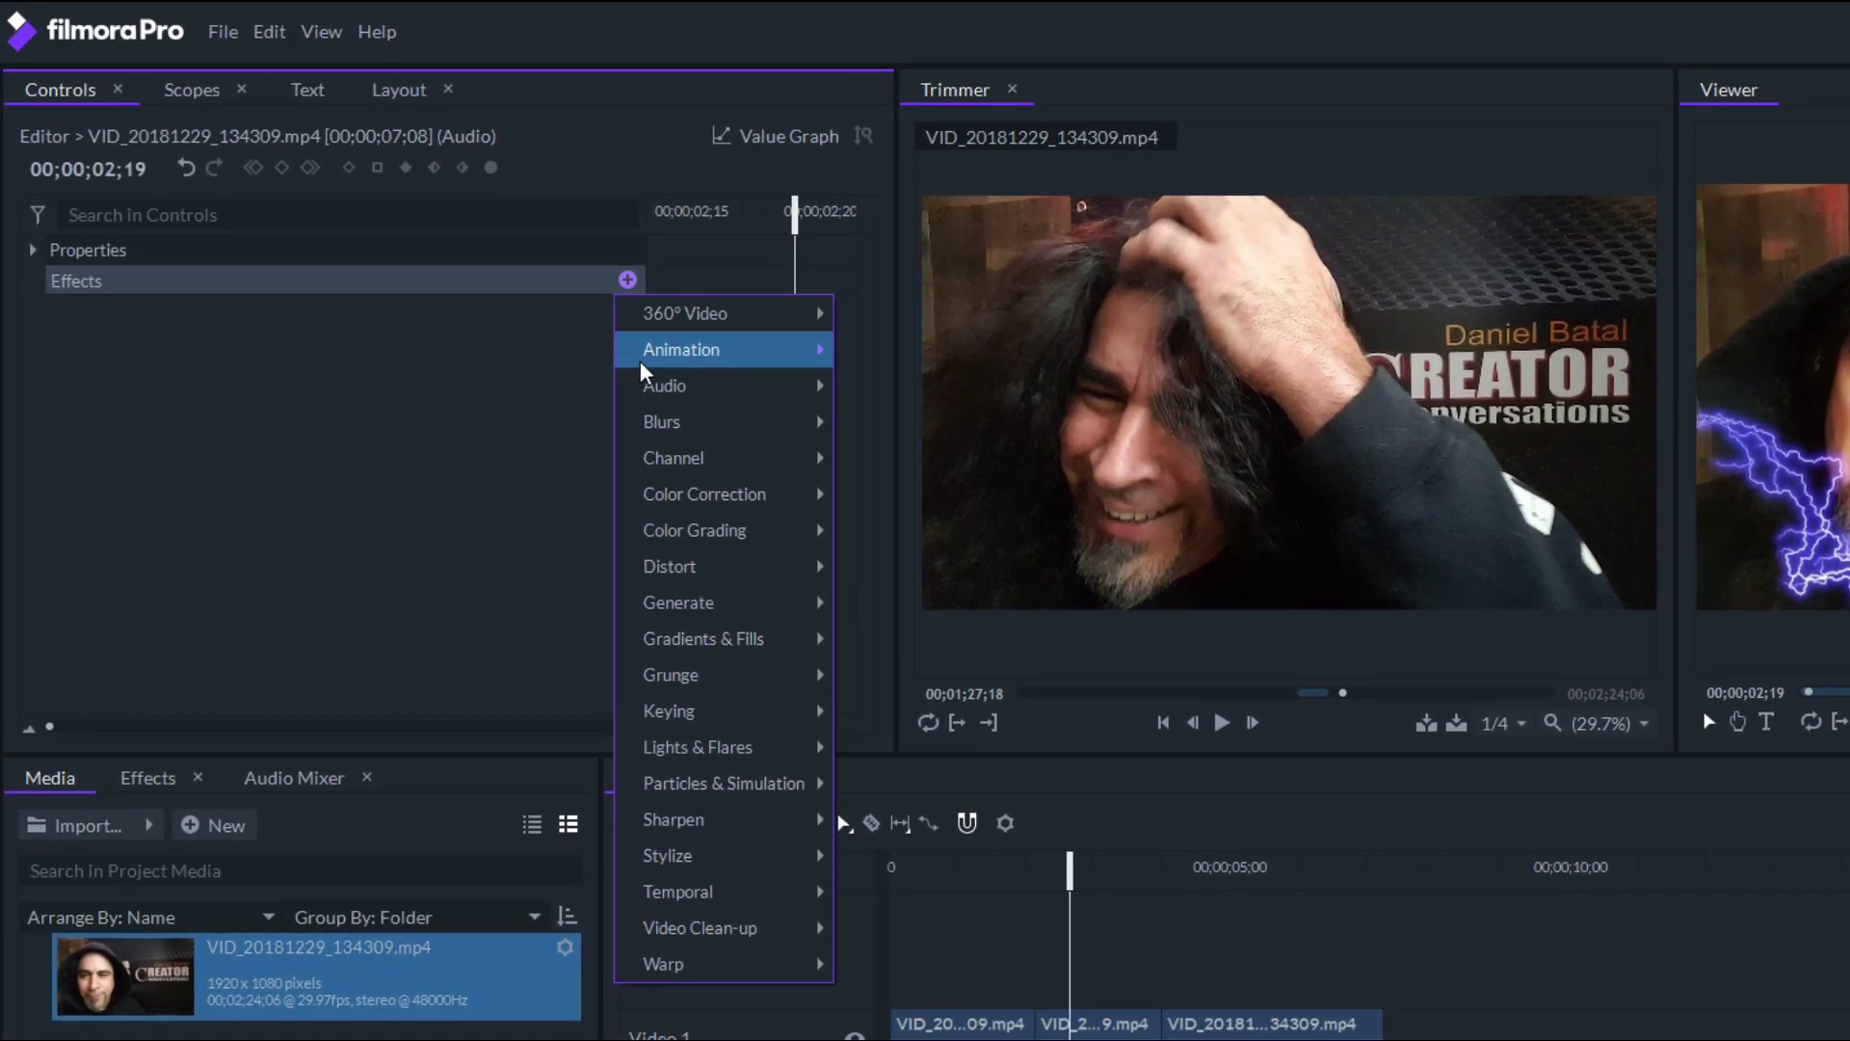
{"action": "mouse_move", "coordinate": [632, 368]}
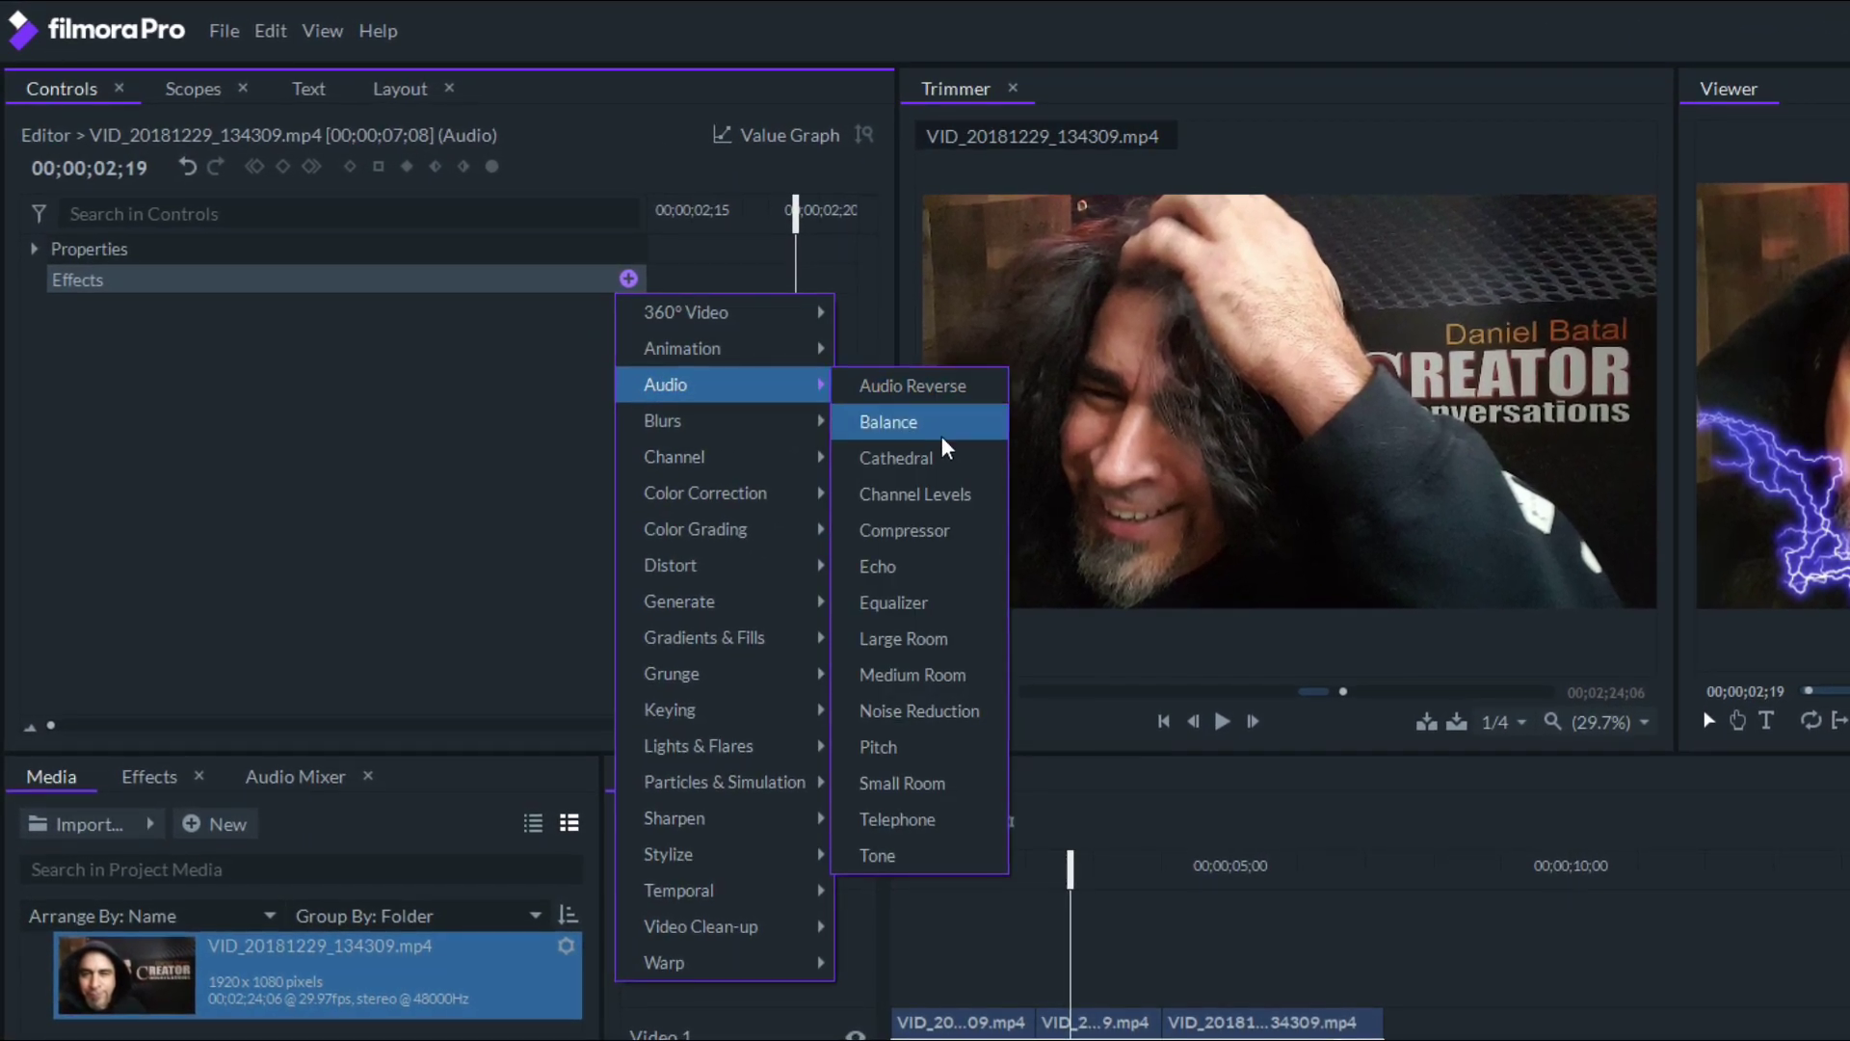
{"action": "left_click", "coordinate": [925, 566]}
Set the Echo effect's Falloff to 19% and play the timeline to hear the result.
{"action": "left_click", "coordinate": [58, 314]}
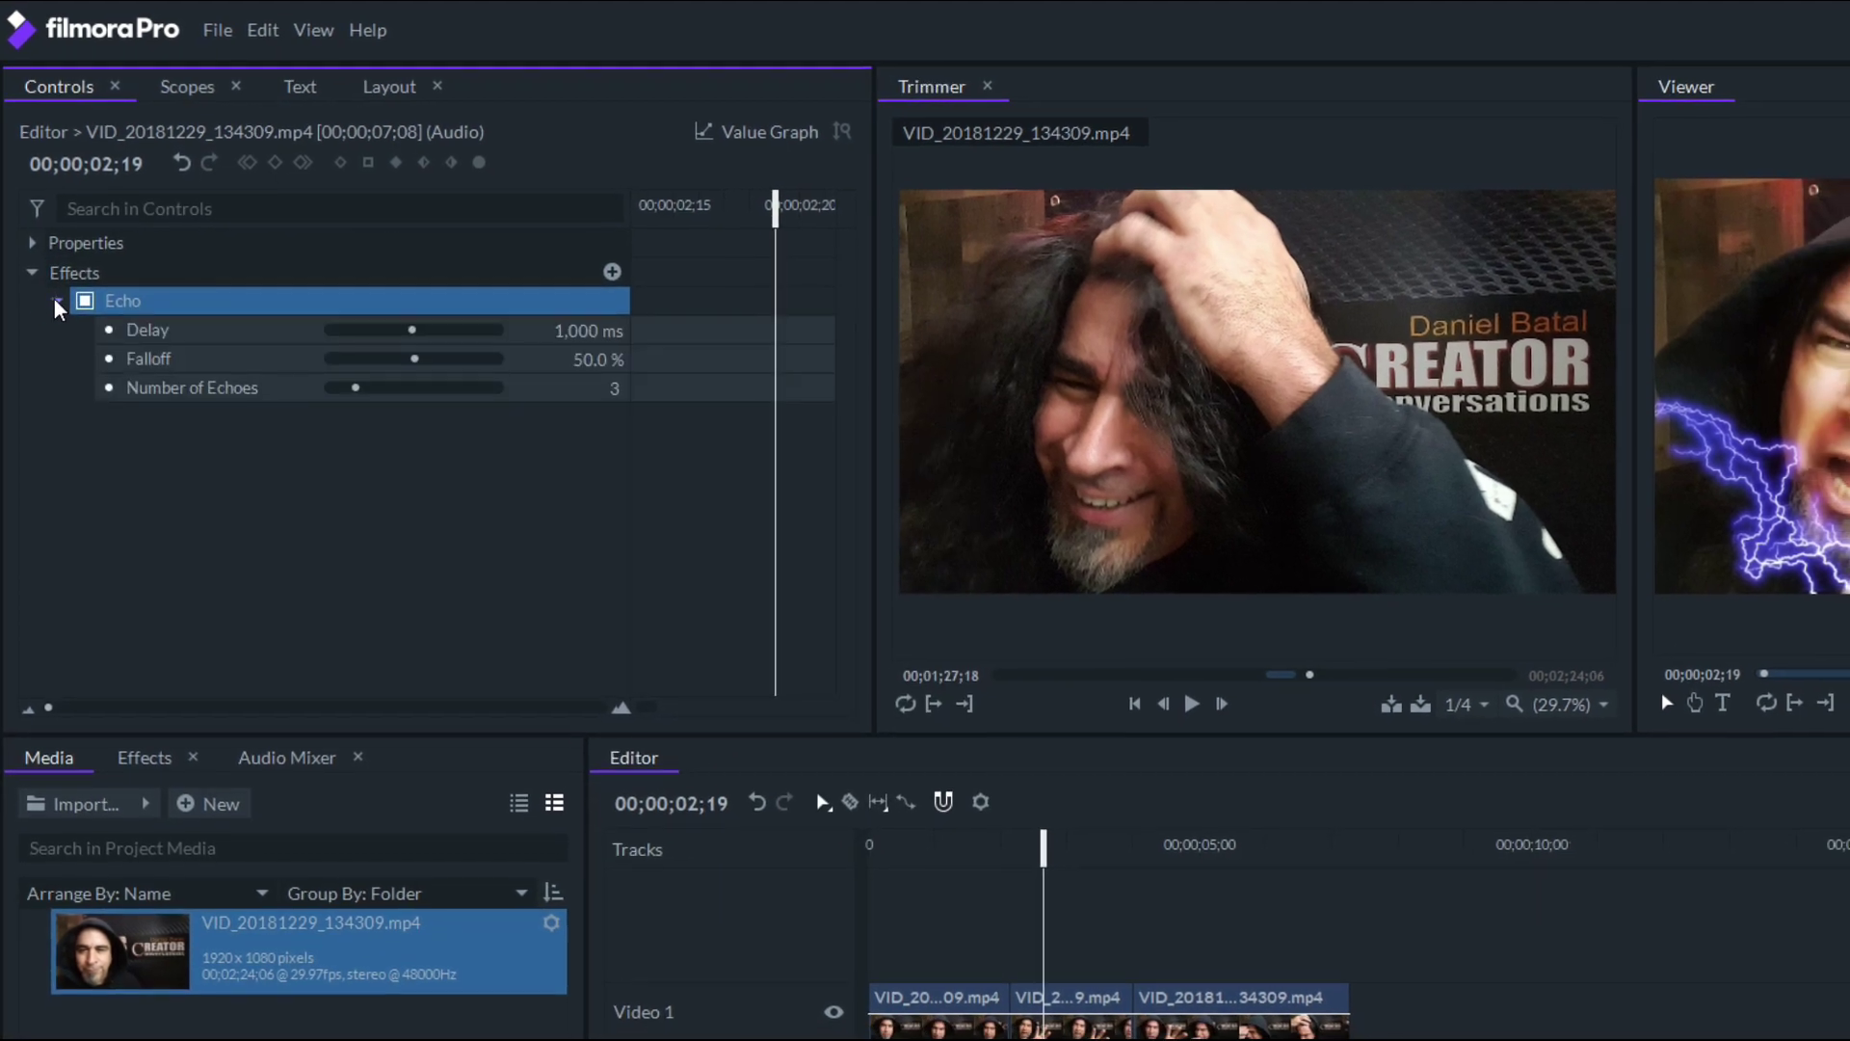
{"action": "left_click_drag", "start_coordinate": [411, 329], "coordinate": [361, 359]}
{"action": "key", "text": "space"}
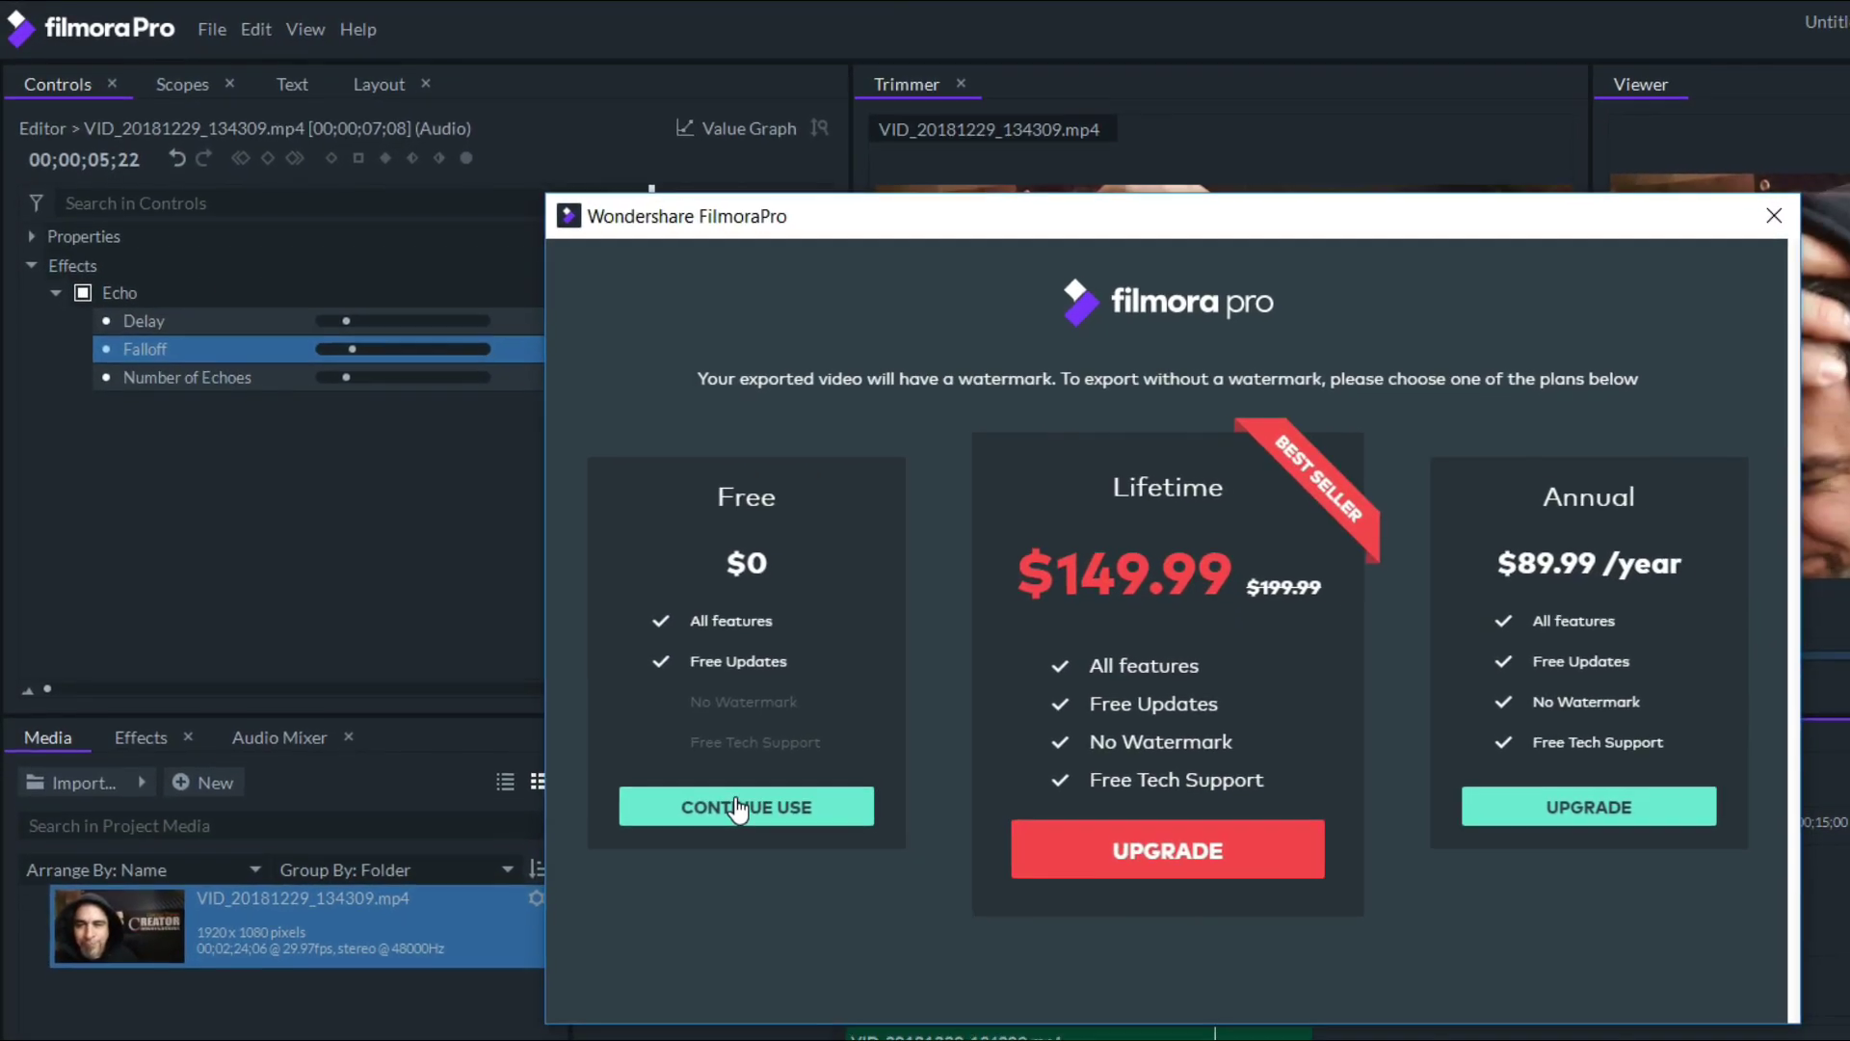
Queue the timeline for export under the free, watermarked plan and switch to the Export screen.
{"action": "left_click", "coordinate": [769, 835]}
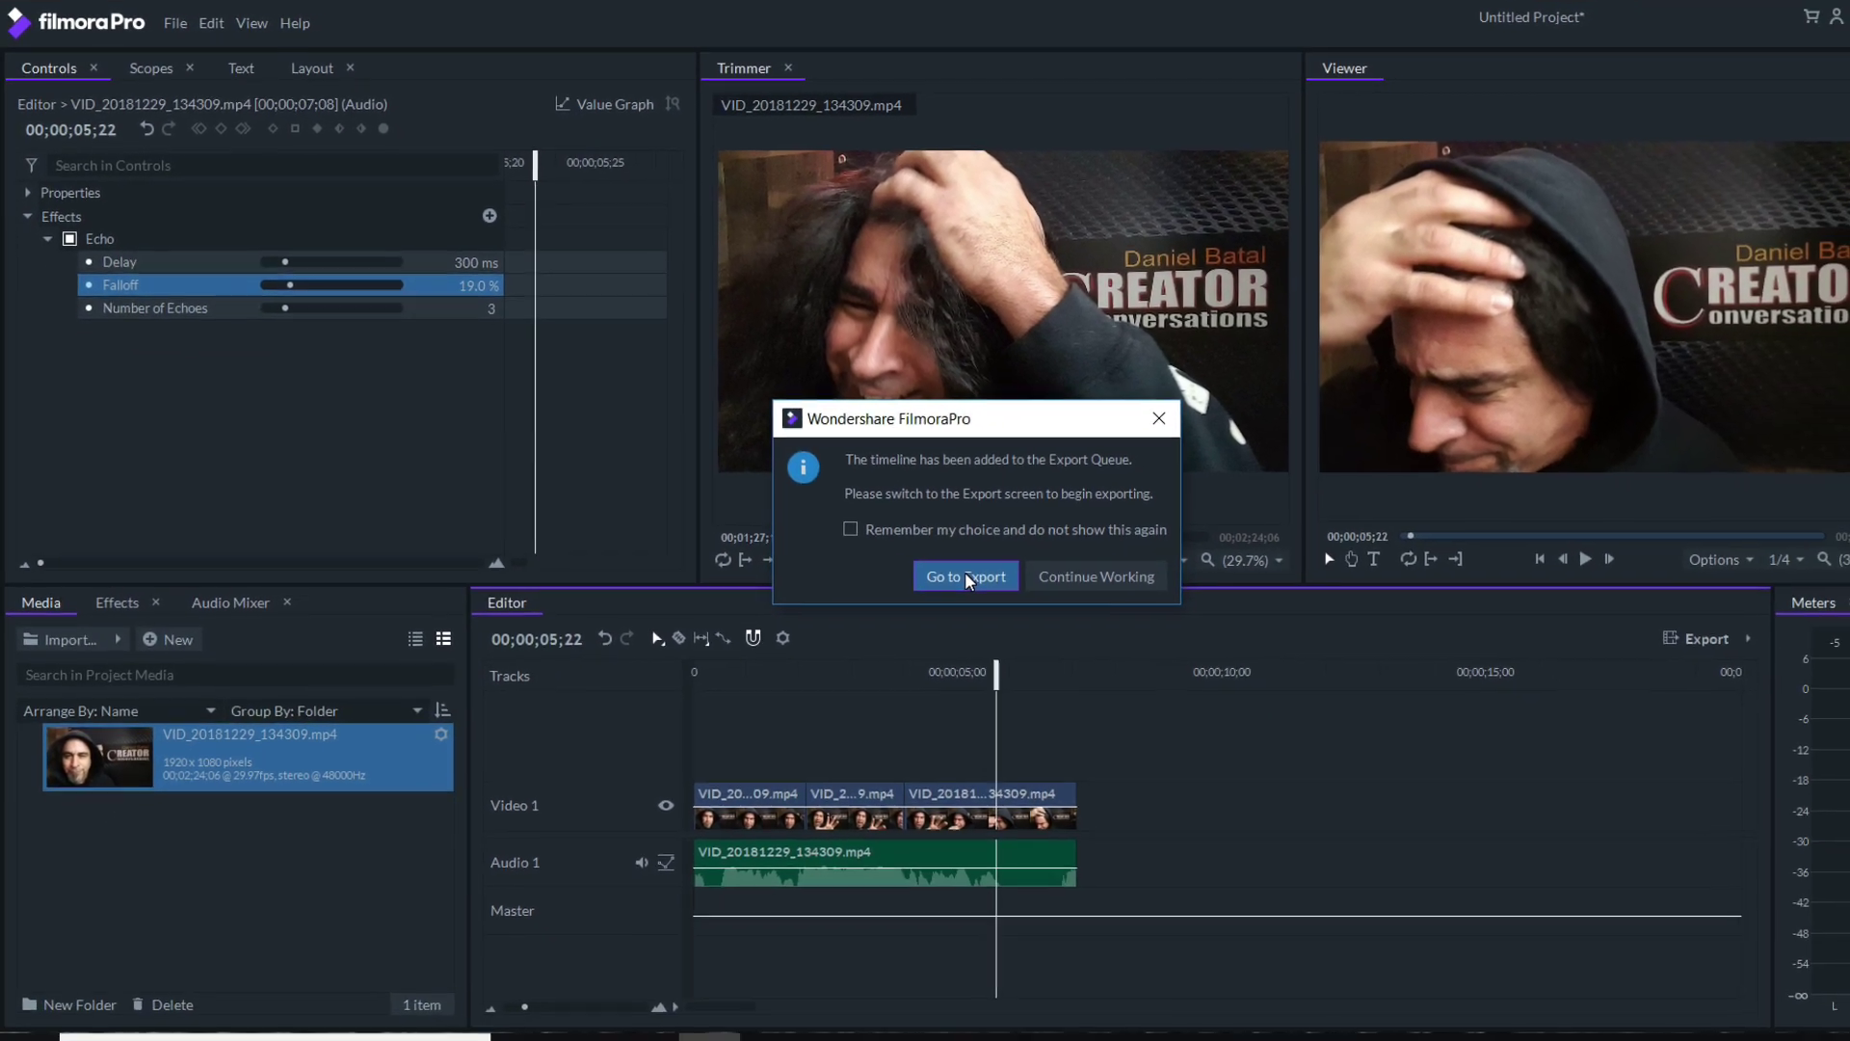
{"action": "left_click", "coordinate": [967, 578]}
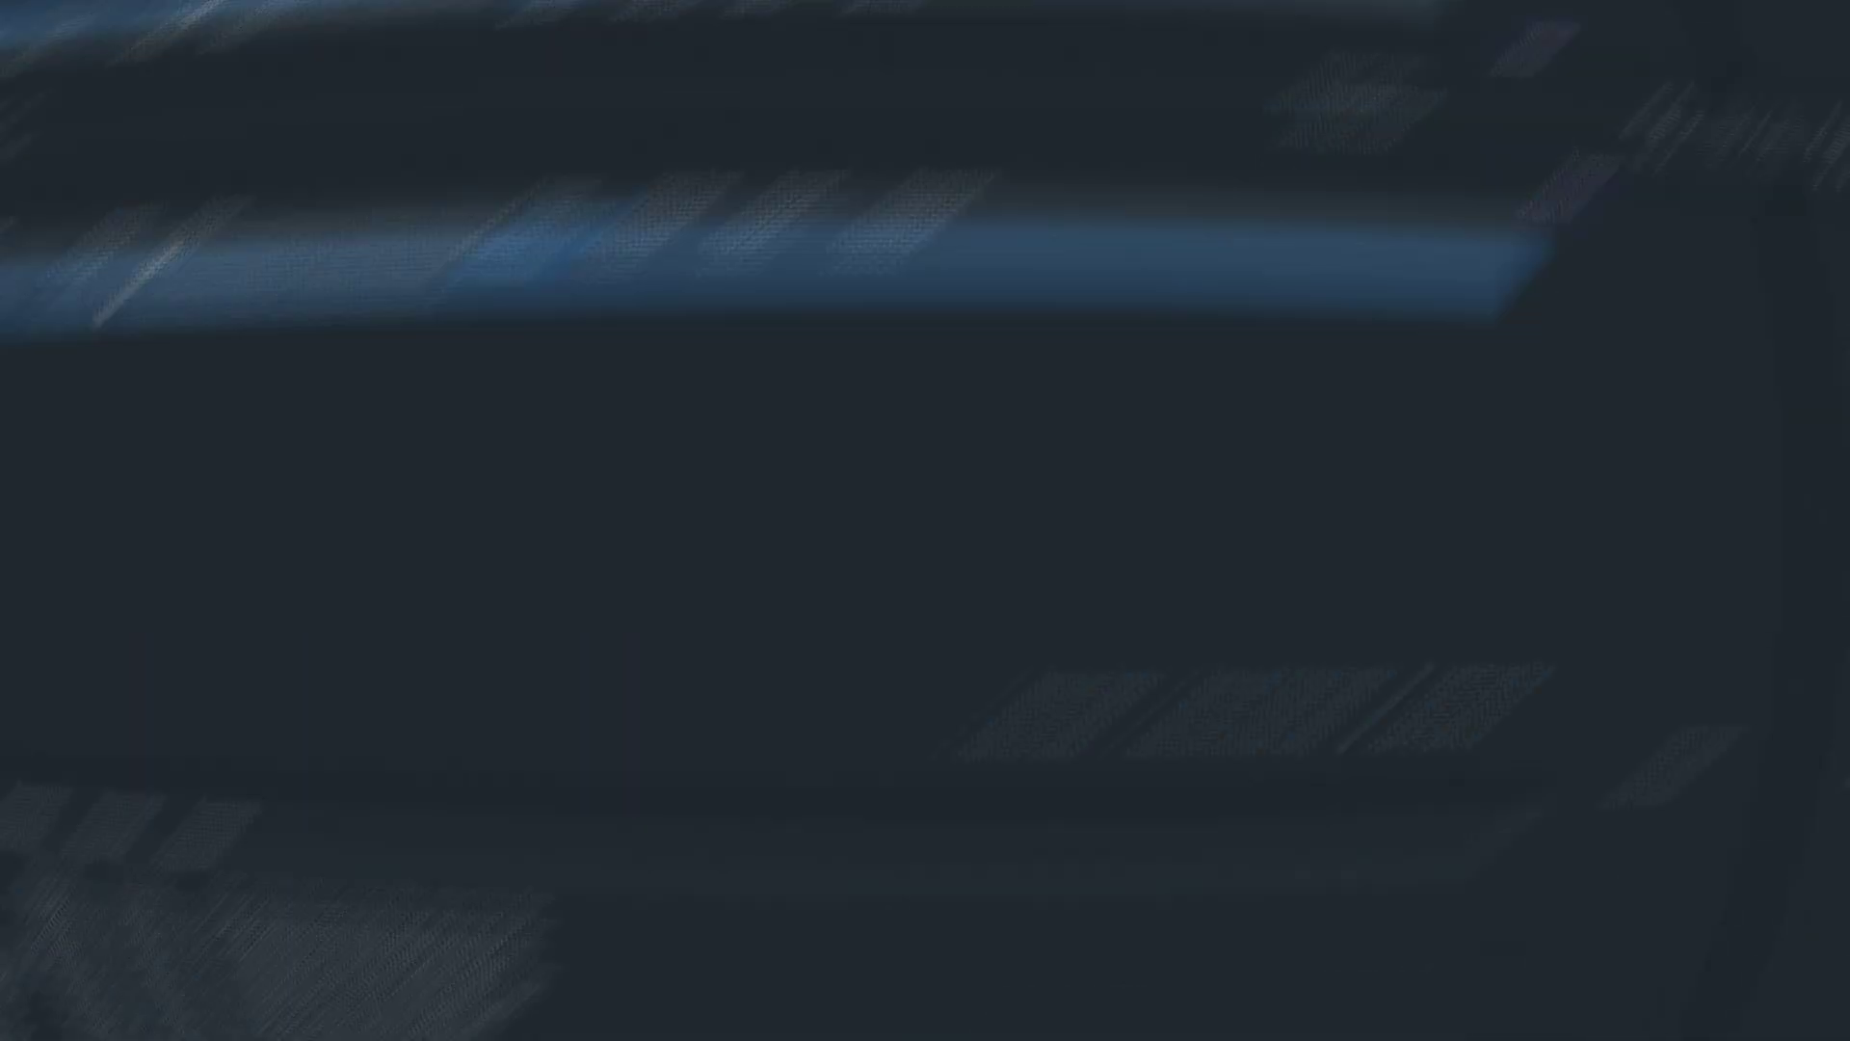